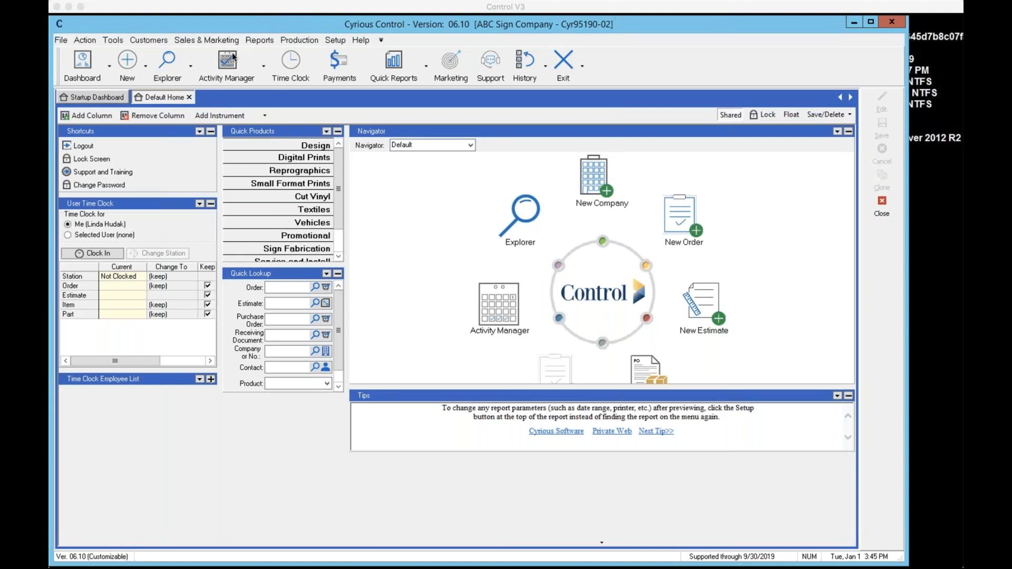
Step: Open the explorer for estimates
{"action": "left_click", "coordinate": [191, 72]}
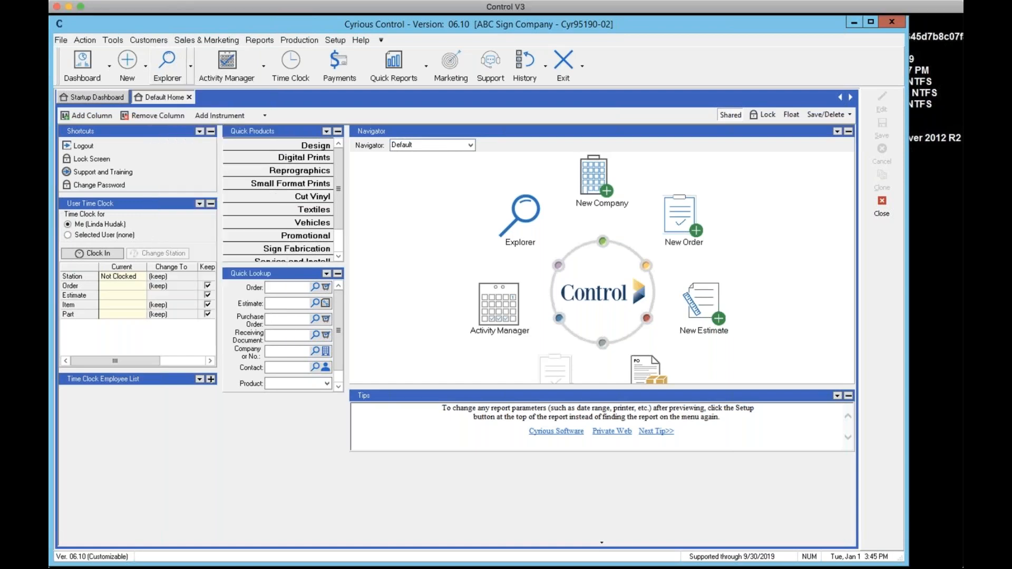
{"action": "left_click", "coordinate": [191, 66]}
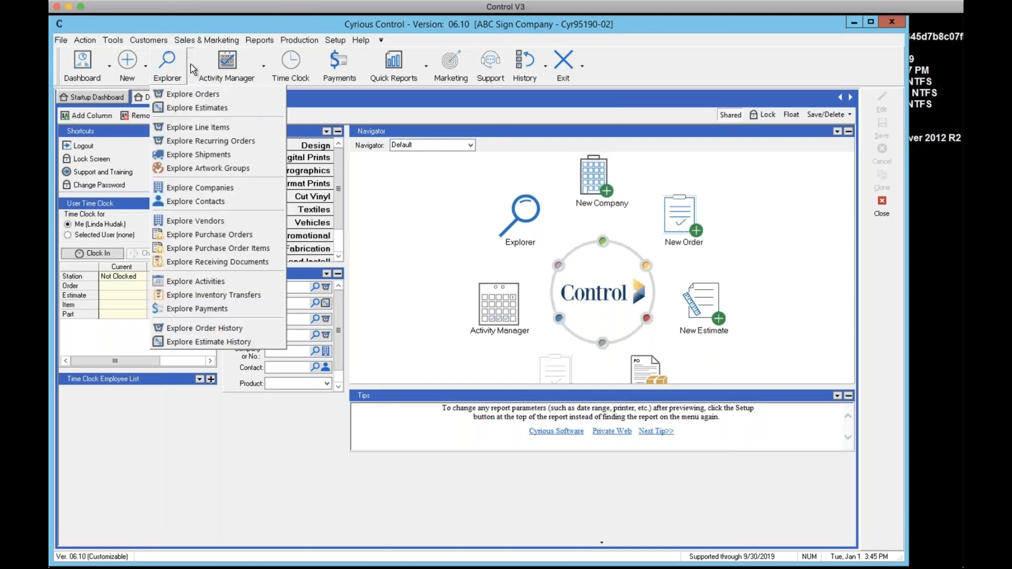
{"action": "left_click", "coordinate": [199, 108]}
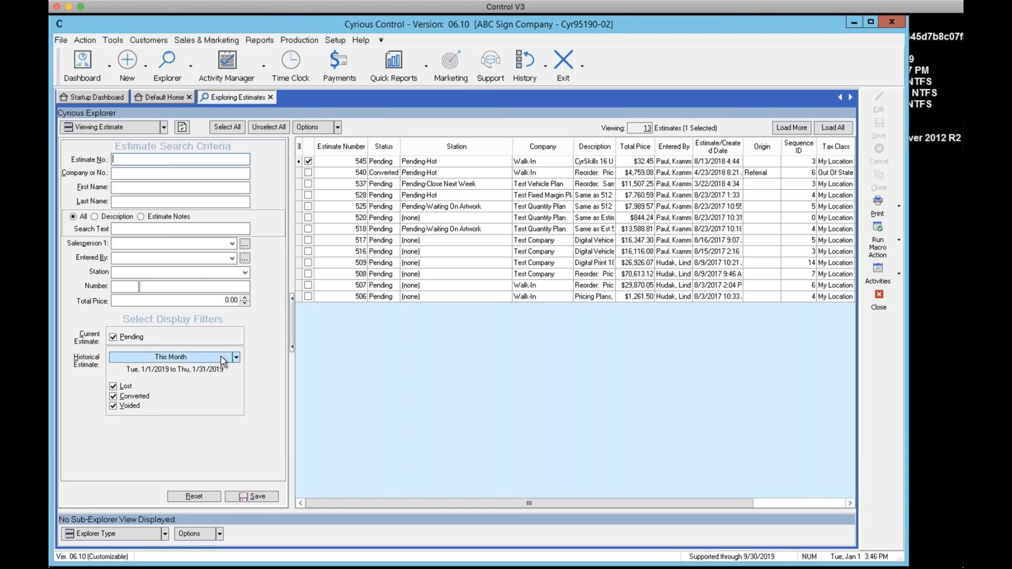
Step: Exclude lost, converted and voided estimates from the list and set the historical date range to All
{"action": "left_click", "coordinate": [113, 387]}
{"action": "left_click", "coordinate": [113, 397]}
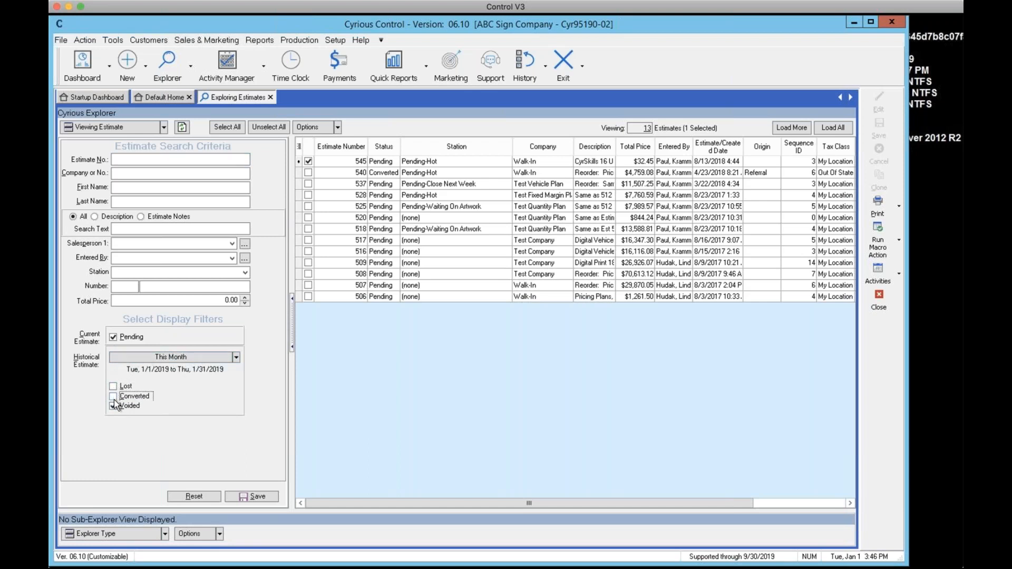
{"action": "left_click", "coordinate": [236, 358]}
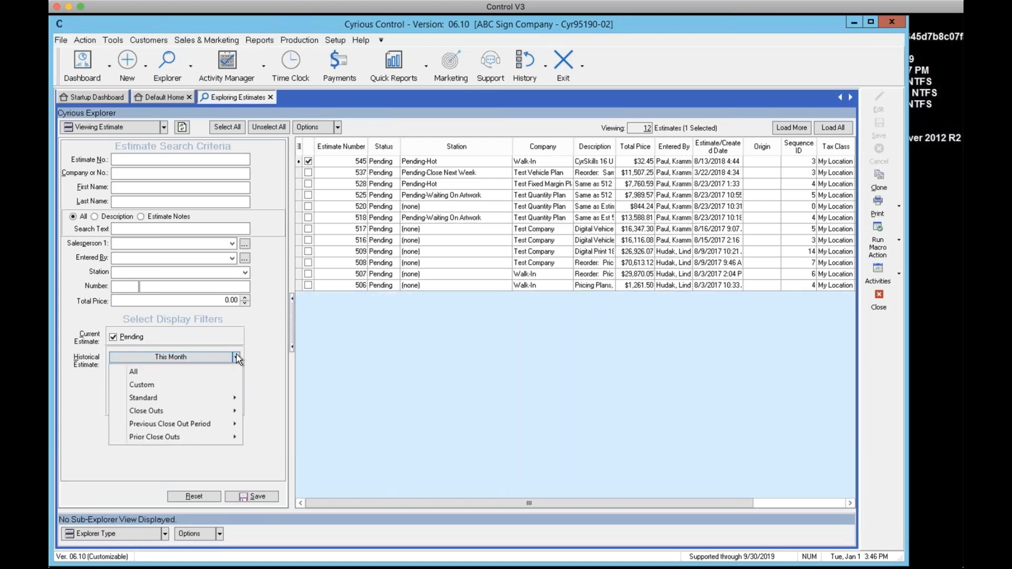
{"action": "left_click", "coordinate": [144, 375]}
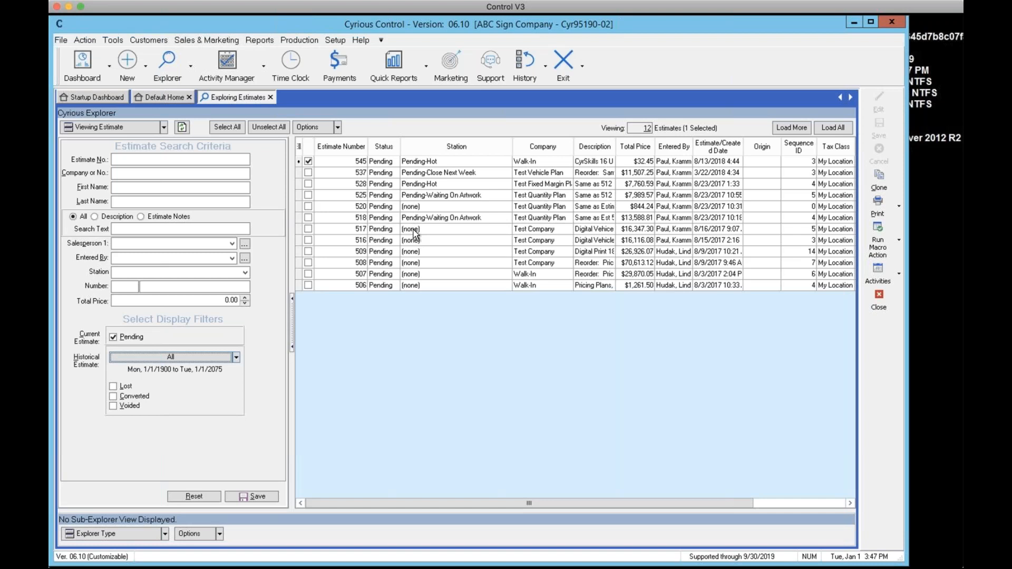
Step: Mark the Walk-In estimate at the Pending-Hot station as lost with the disposition Project Cancelled
{"action": "right_click", "coordinate": [413, 163]}
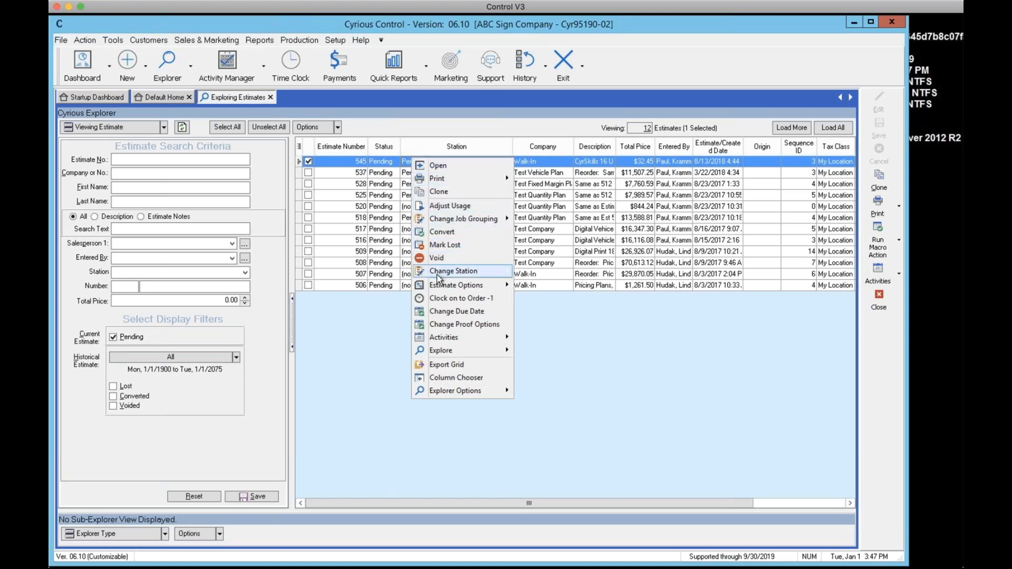
{"action": "mouse_move", "coordinate": [438, 276]}
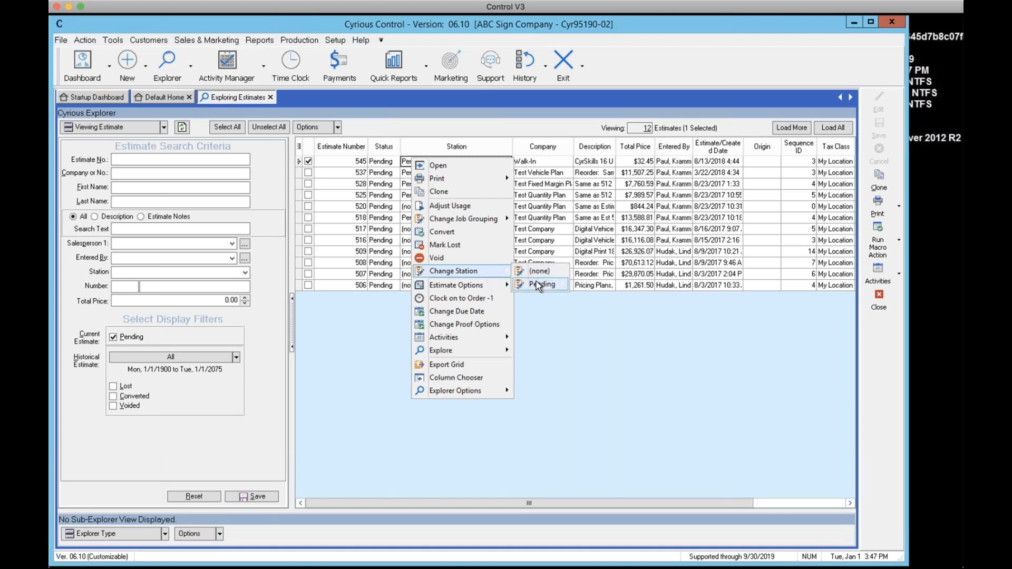
{"action": "mouse_move", "coordinate": [538, 288]}
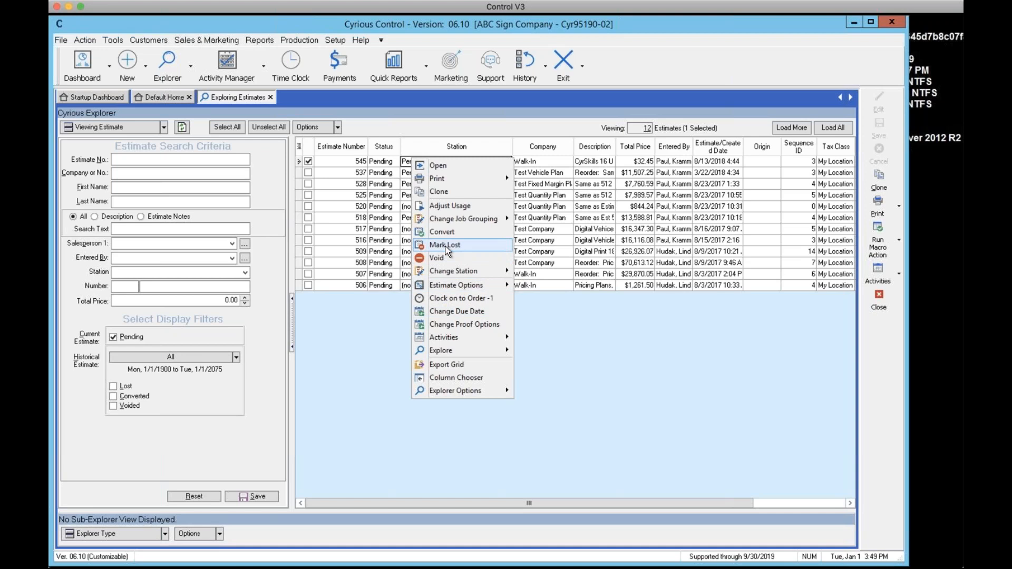
{"action": "left_click", "coordinate": [446, 247]}
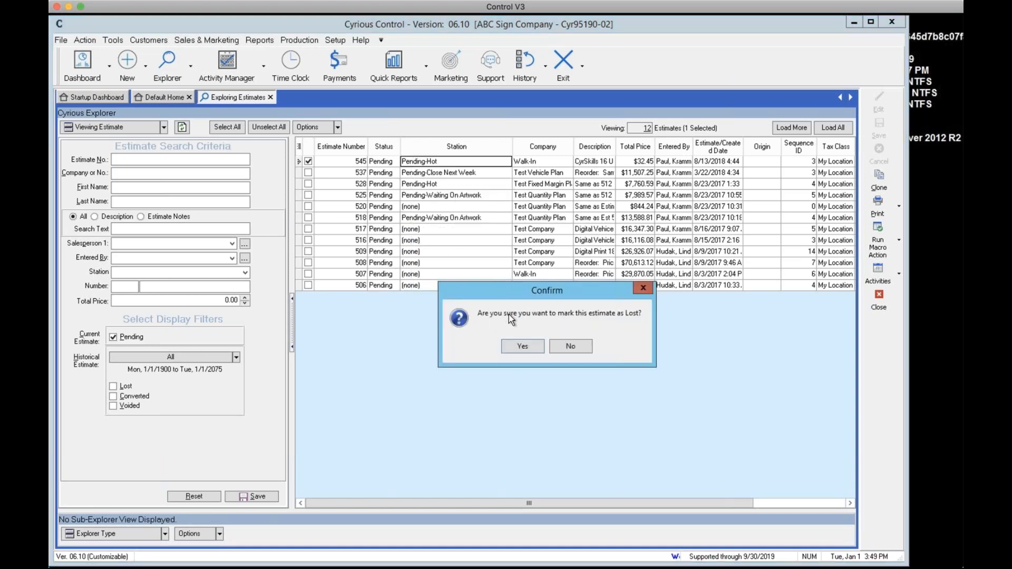
{"action": "left_click", "coordinate": [518, 346]}
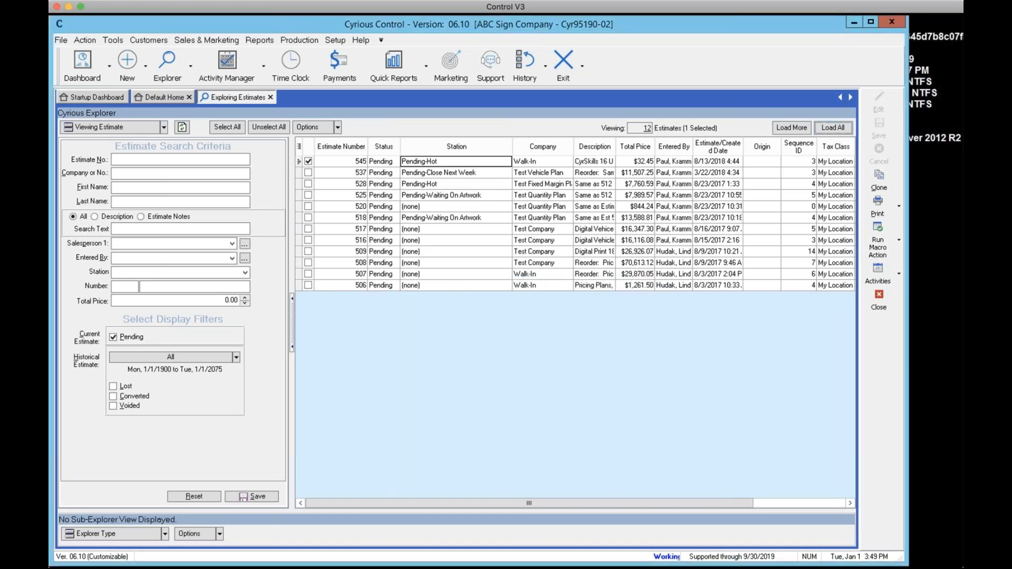
{"action": "left_click", "coordinate": [541, 338]}
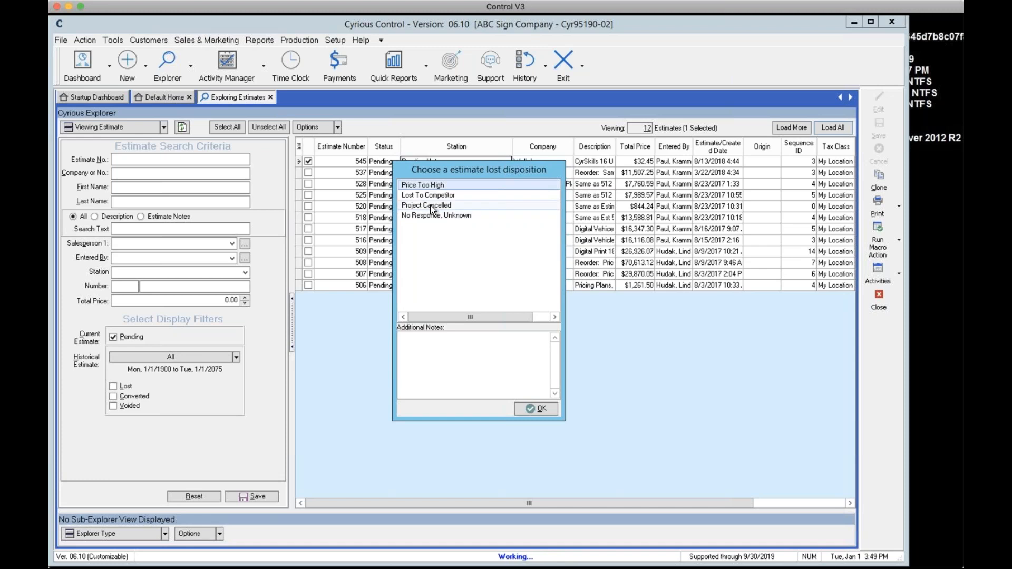
{"action": "left_click", "coordinate": [431, 207]}
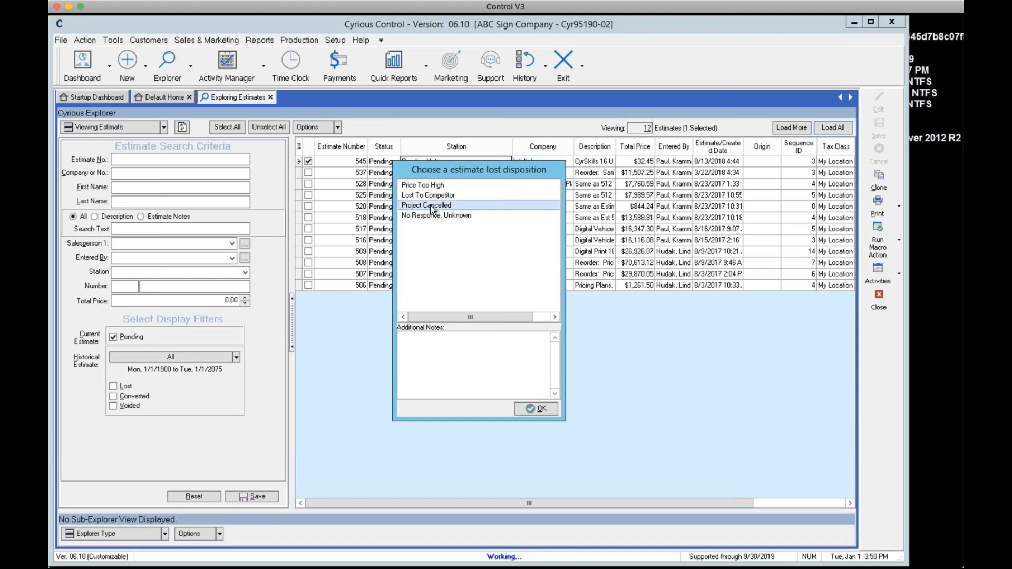
{"action": "left_click", "coordinate": [523, 411]}
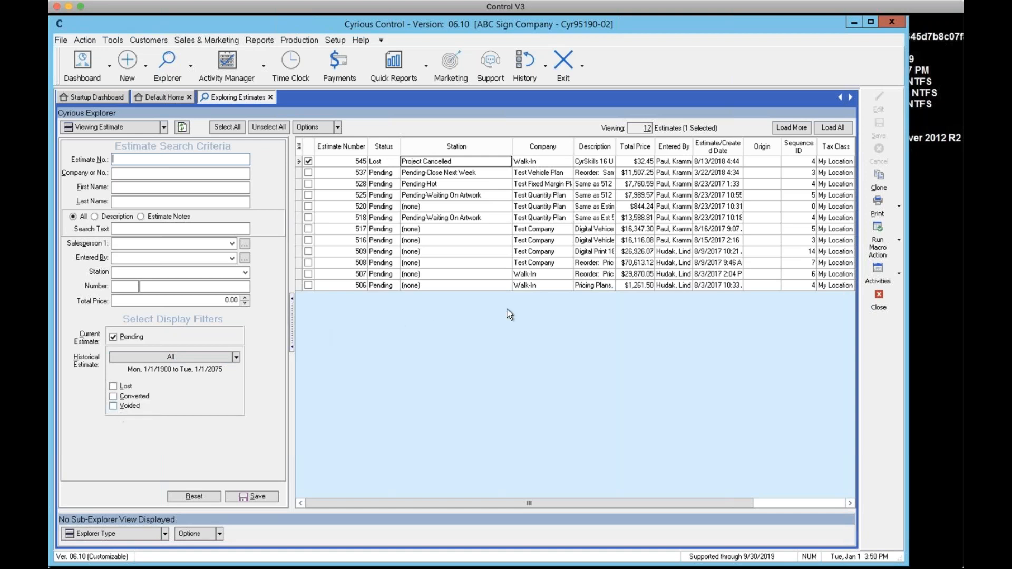
Step: Close and reopen the estimates explorer, filtering out lost, converted and voided estimates
{"action": "left_click", "coordinate": [884, 308]}
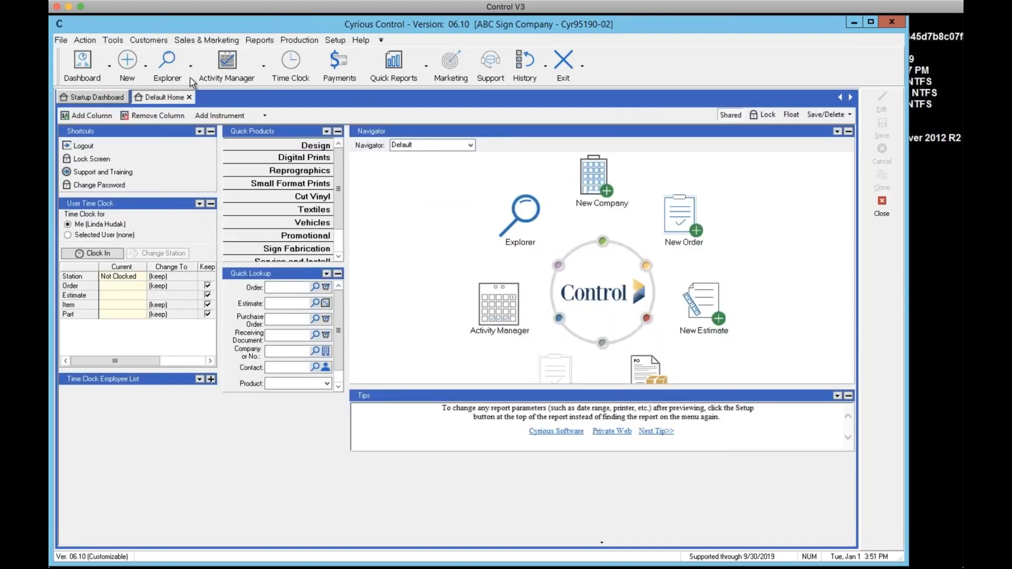
{"action": "left_click", "coordinate": [192, 69]}
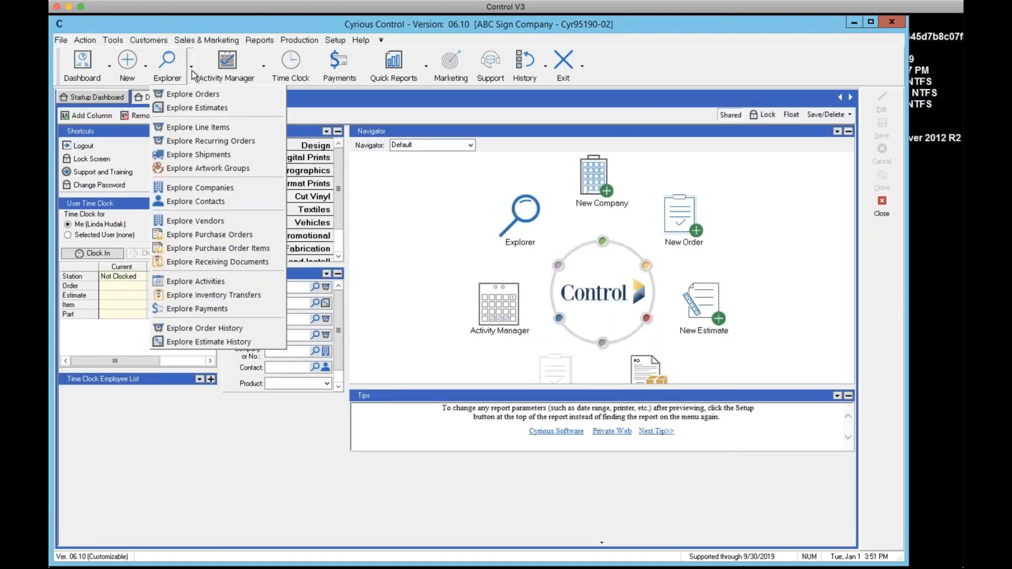
{"action": "left_click", "coordinate": [193, 107]}
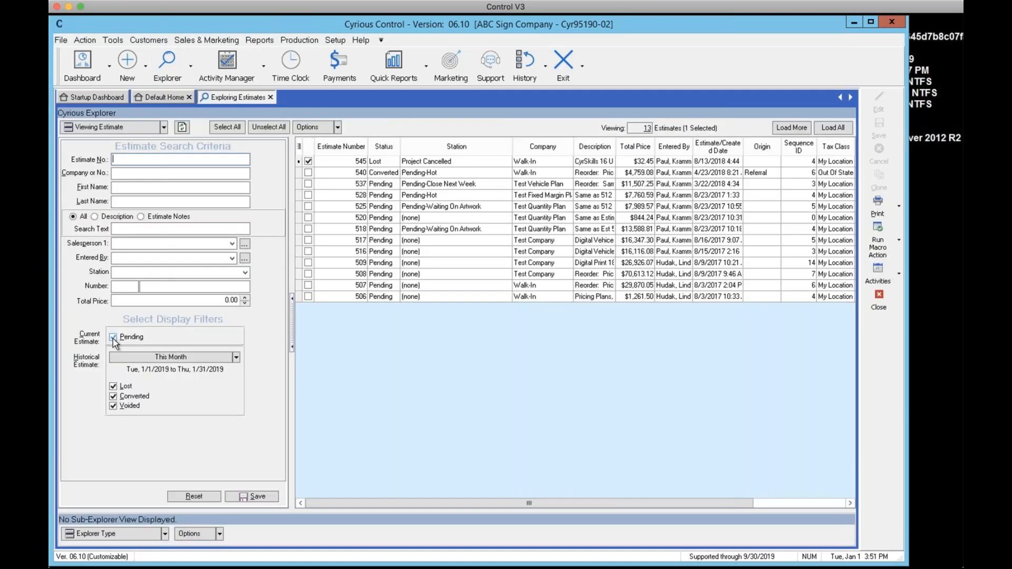
{"action": "left_click", "coordinate": [113, 396]}
{"action": "left_click", "coordinate": [113, 386]}
{"action": "left_click", "coordinate": [113, 406]}
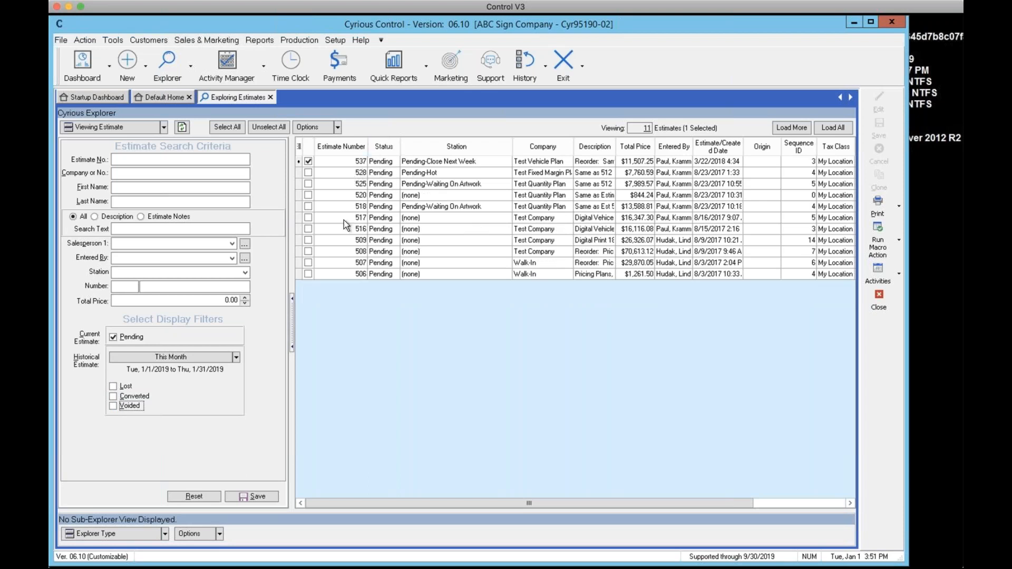
Step: Void the last listed Walk-In estimate with the disposition No Response from Client, using the current date and time
{"action": "left_click", "coordinate": [339, 273]}
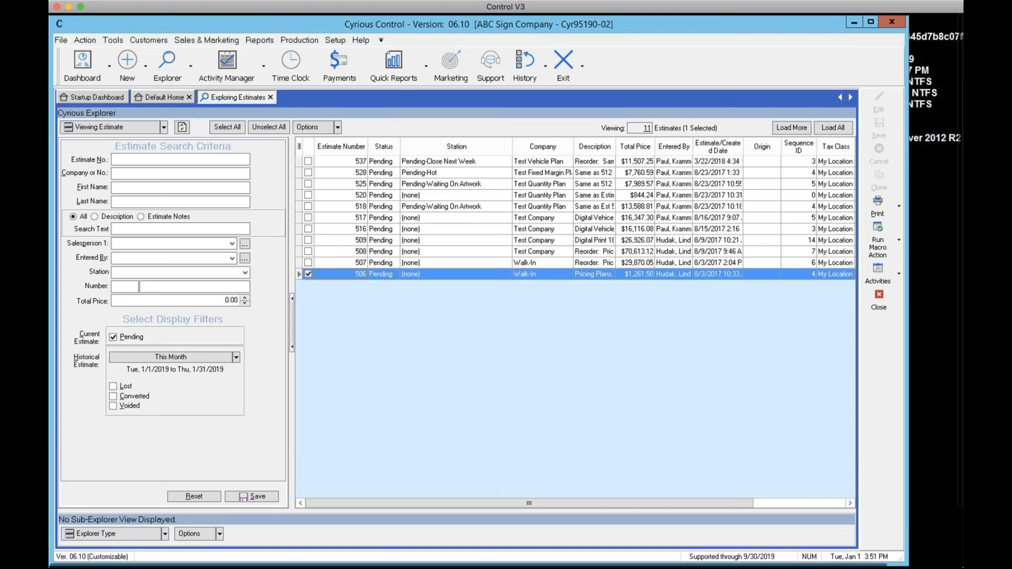
{"action": "right_click", "coordinate": [340, 275]}
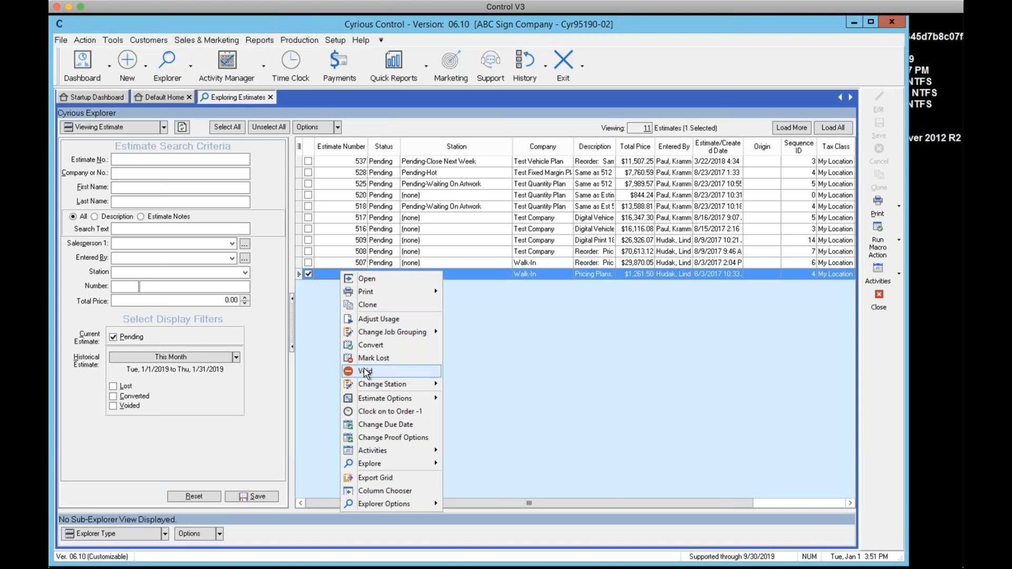
{"action": "left_click", "coordinate": [366, 372]}
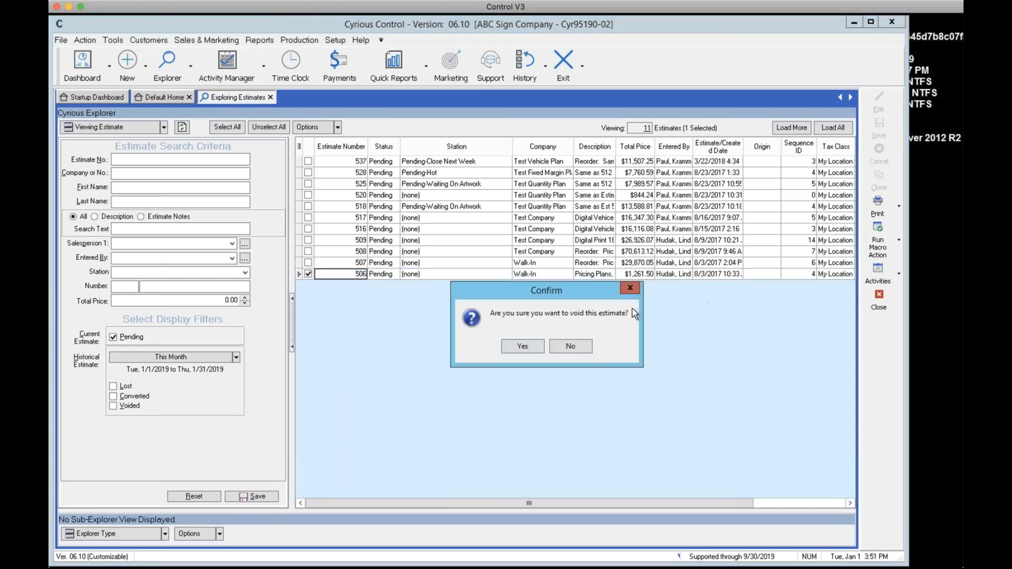
{"action": "left_click", "coordinate": [517, 342]}
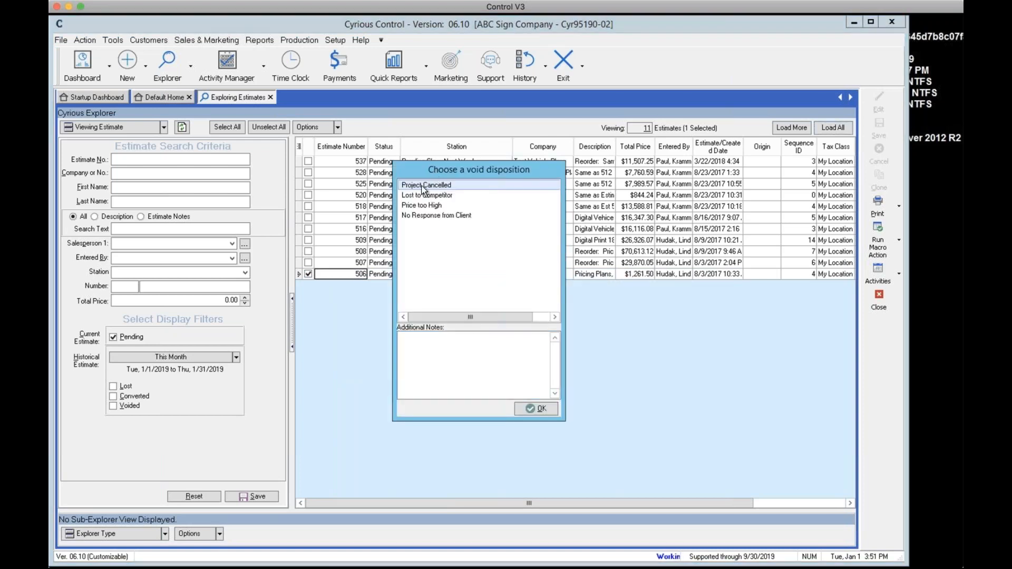
{"action": "left_click", "coordinate": [428, 214]}
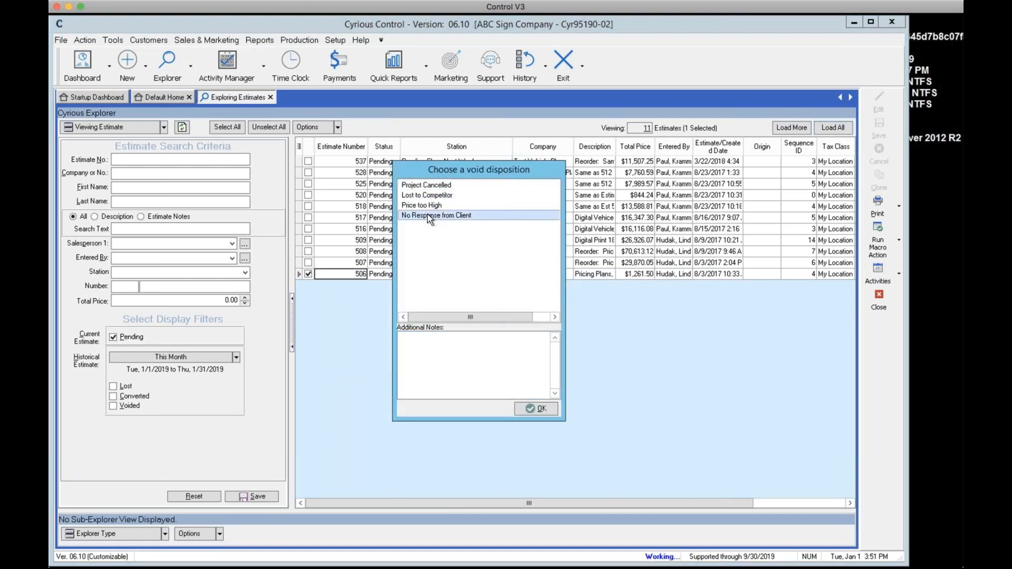
{"action": "left_click", "coordinate": [535, 409]}
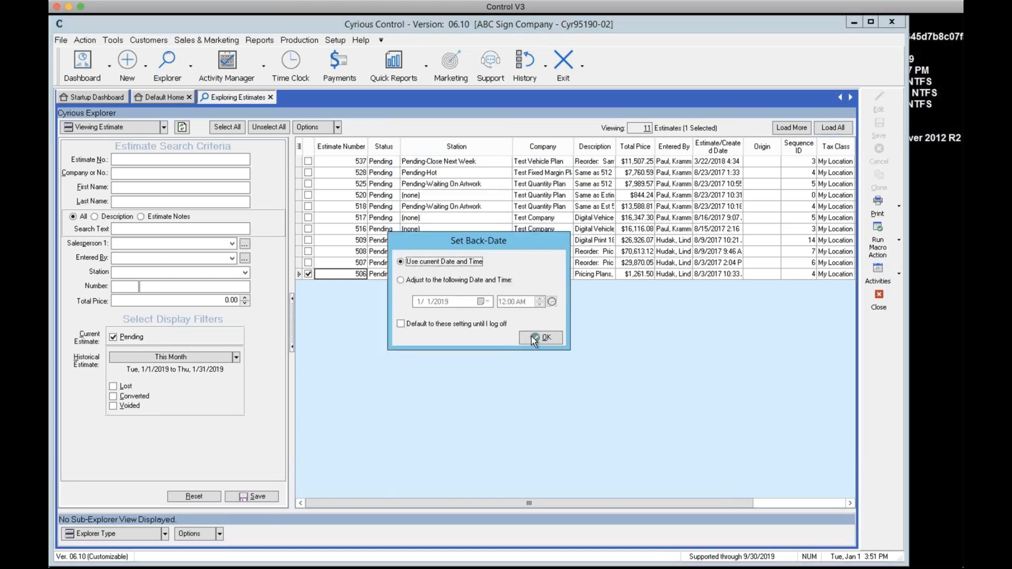
{"action": "left_click", "coordinate": [534, 338]}
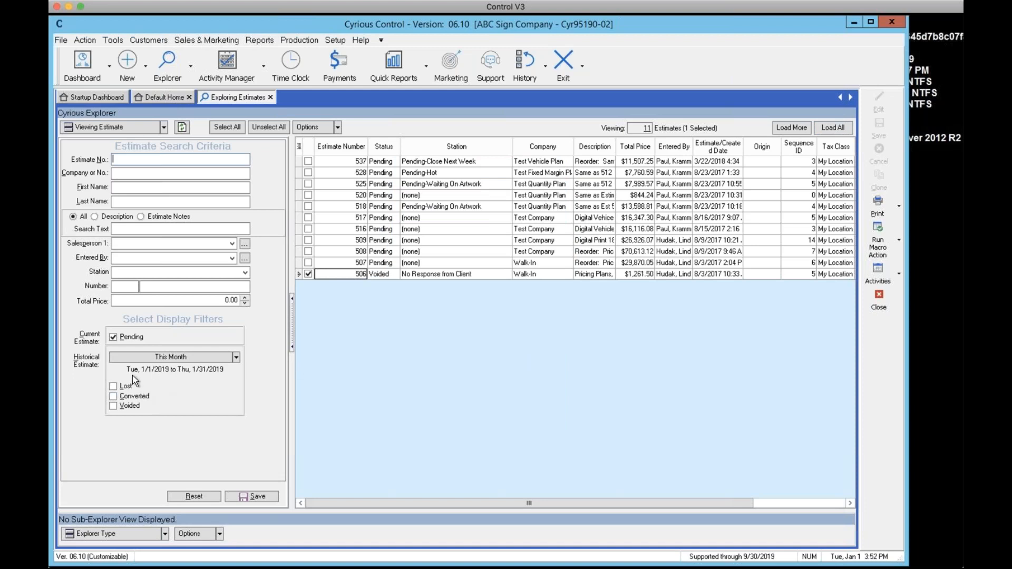
Step: Include this month's lost and voided estimates in the list
{"action": "left_click", "coordinate": [115, 387]}
{"action": "left_click", "coordinate": [113, 405]}
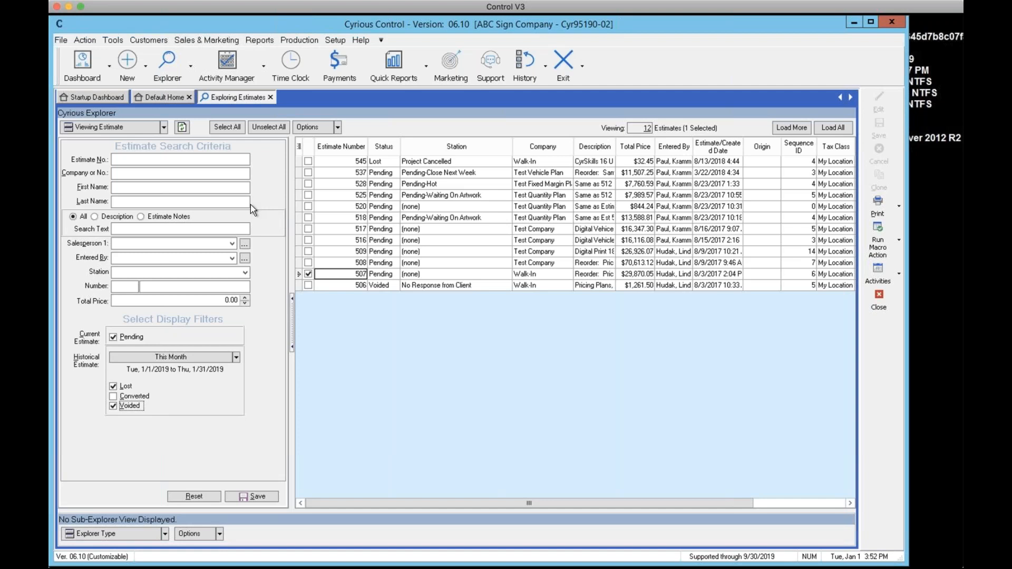
Step: Switch the explorer to orders and exclude Built and Sale orders from the list
{"action": "left_click", "coordinate": [164, 128]}
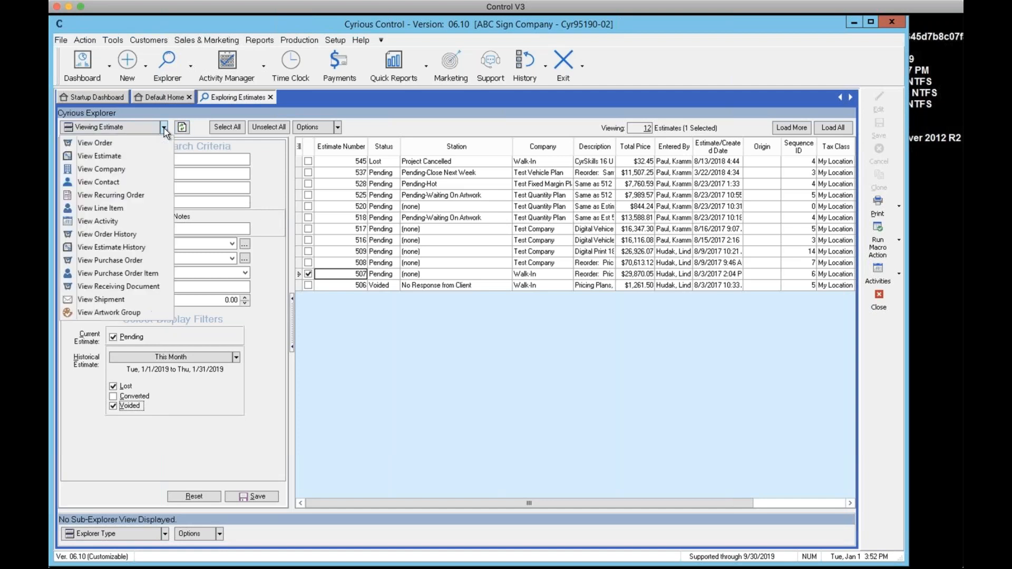
{"action": "left_click", "coordinate": [122, 143]}
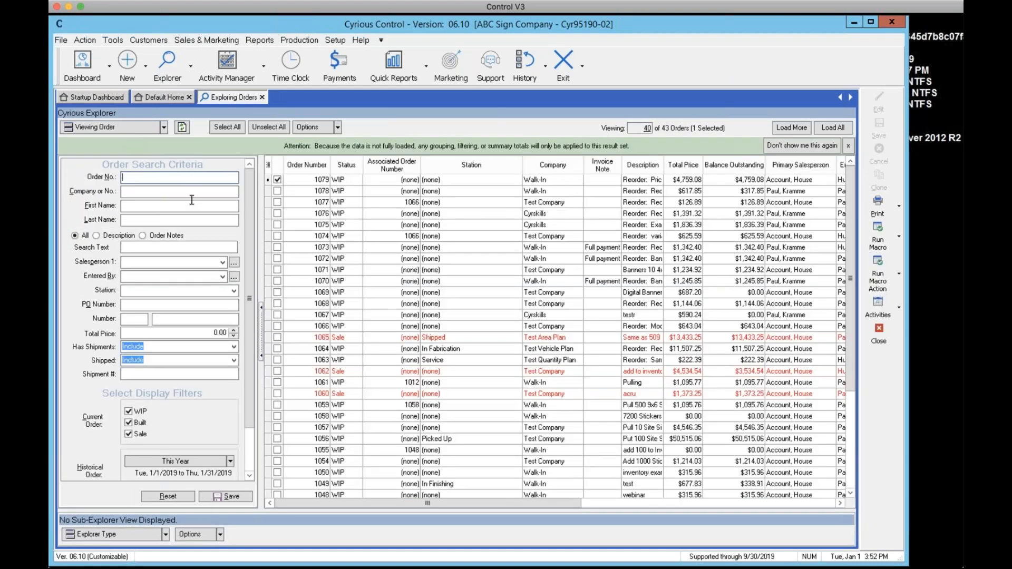
{"action": "left_click_drag", "start_coordinate": [246, 318], "coordinate": [260, 370]}
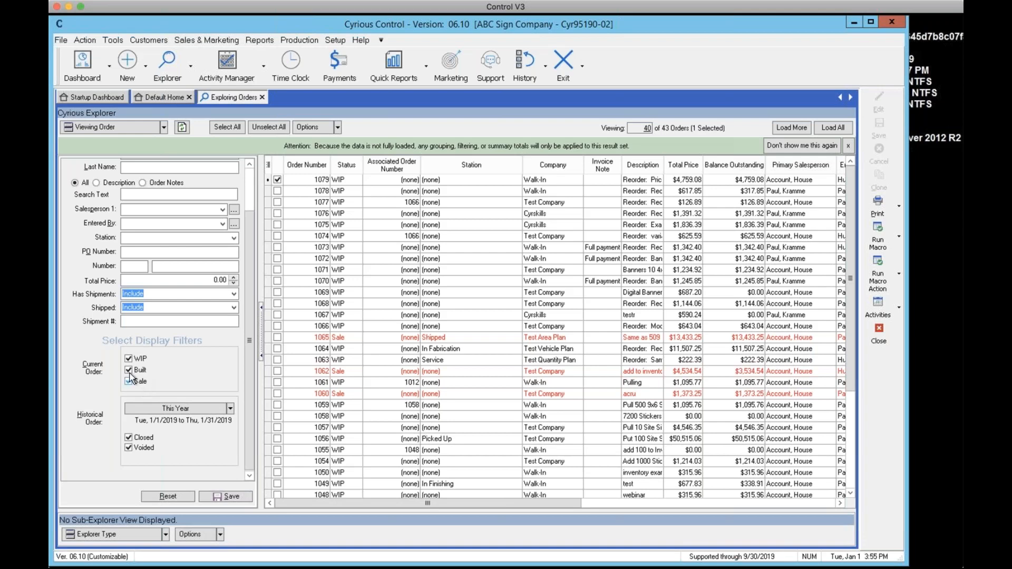
{"action": "left_click", "coordinate": [128, 370]}
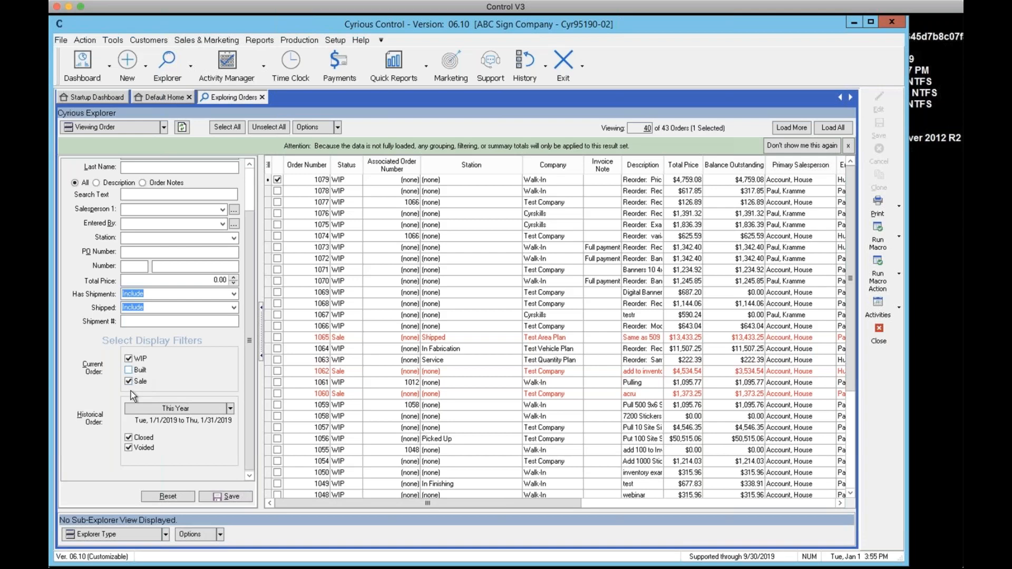
{"action": "left_click", "coordinate": [128, 434]}
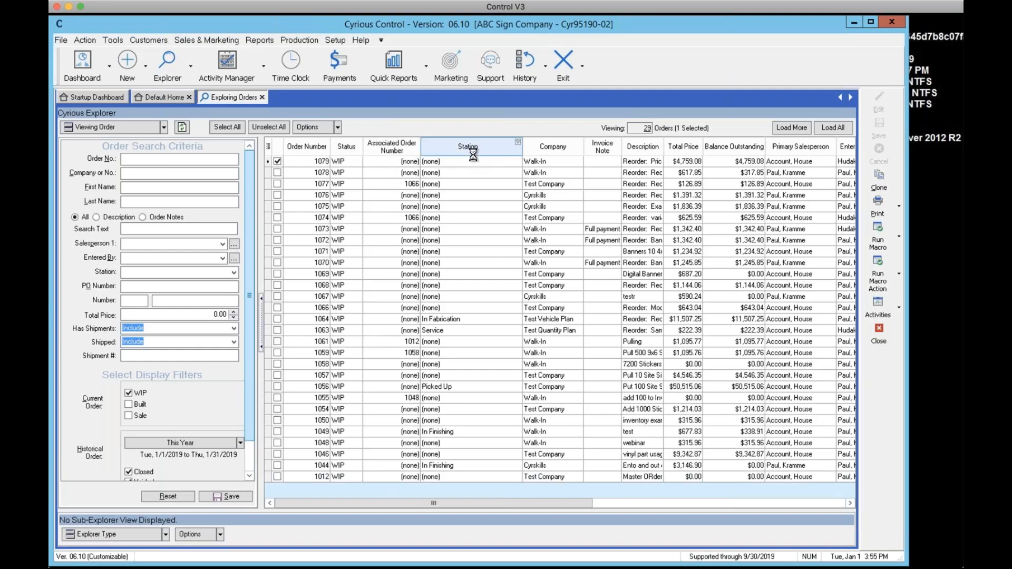
Step: Move the Station column ahead of the Associated Order Number column in the orders list
{"action": "left_click_drag", "start_coordinate": [469, 150], "coordinate": [394, 151]}
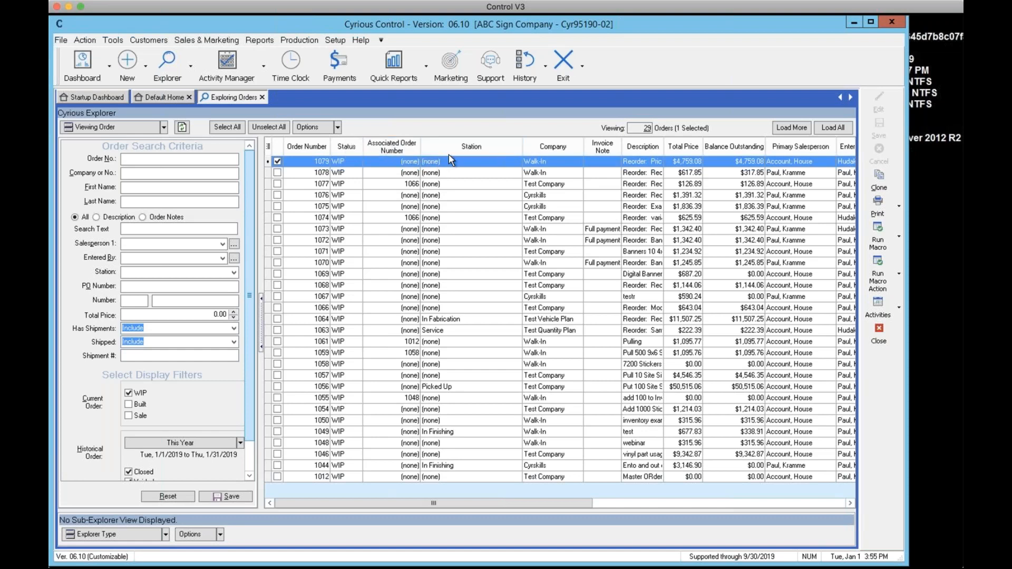
{"action": "left_click_drag", "start_coordinate": [459, 151], "coordinate": [376, 147]}
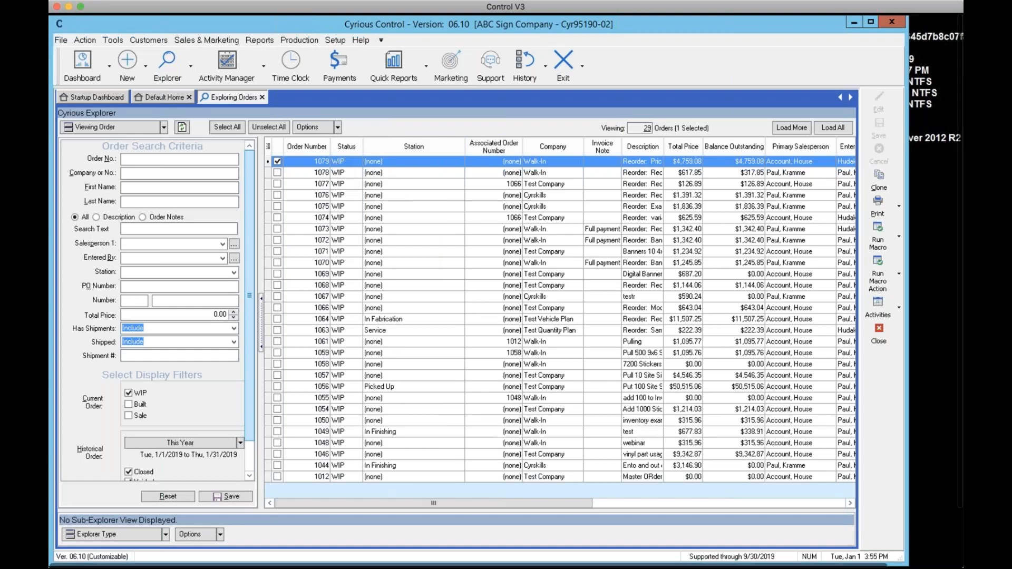
Step: Change the station of the first listed Walk-In order to In Design
{"action": "right_click", "coordinate": [333, 166]}
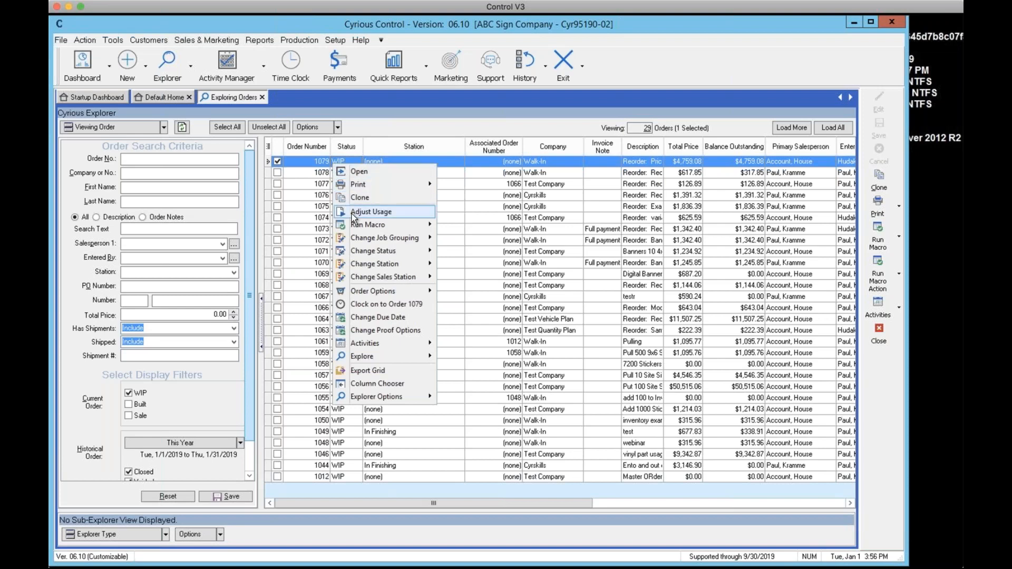
{"action": "mouse_move", "coordinate": [362, 267]}
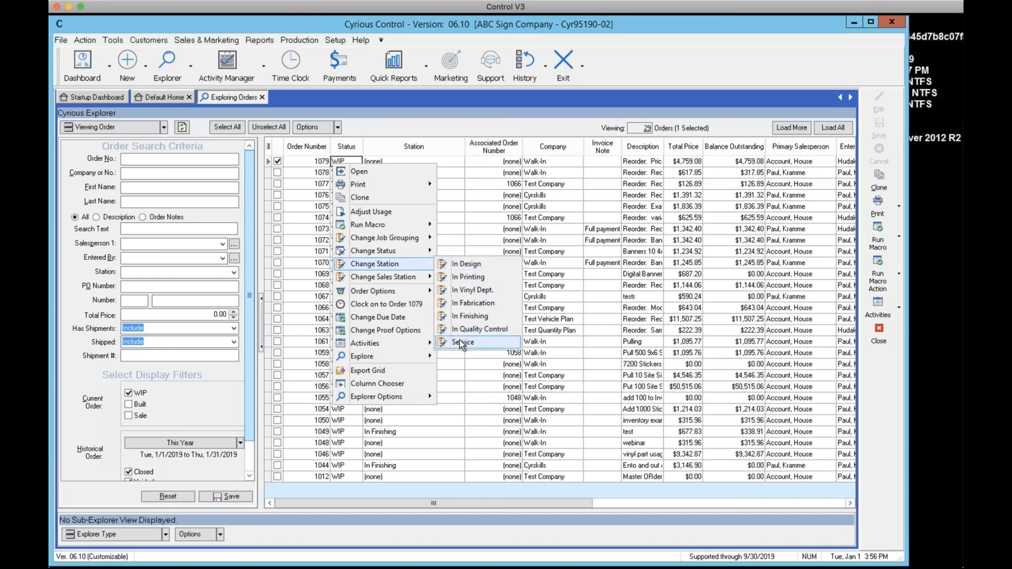
{"action": "mouse_move", "coordinate": [462, 344]}
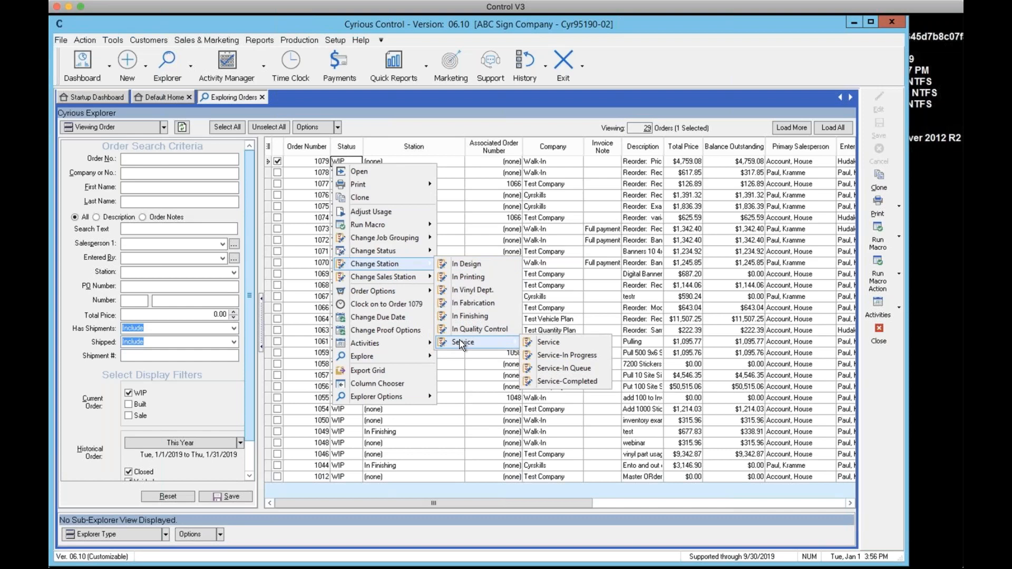
{"action": "left_click", "coordinate": [468, 262]}
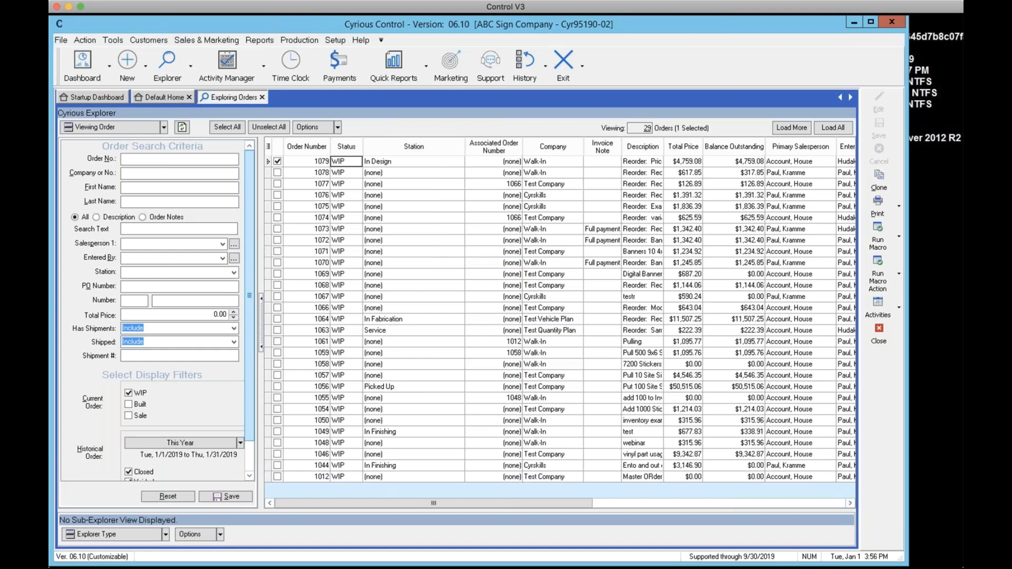
Step: Move the first listed Walk-In order to the In Printing station
{"action": "right_click", "coordinate": [347, 161]}
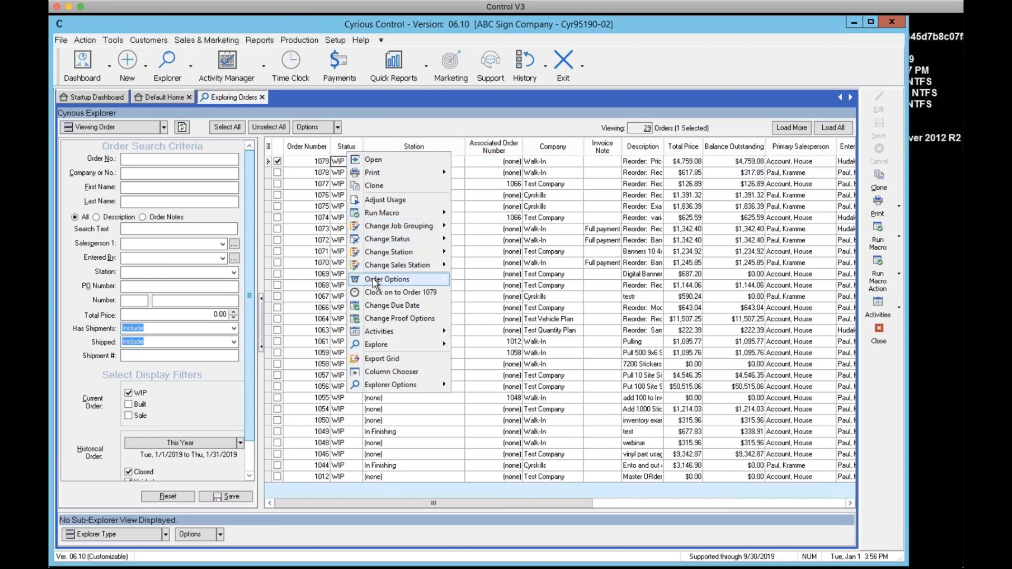
{"action": "mouse_move", "coordinate": [376, 283]}
{"action": "mouse_move", "coordinate": [393, 253]}
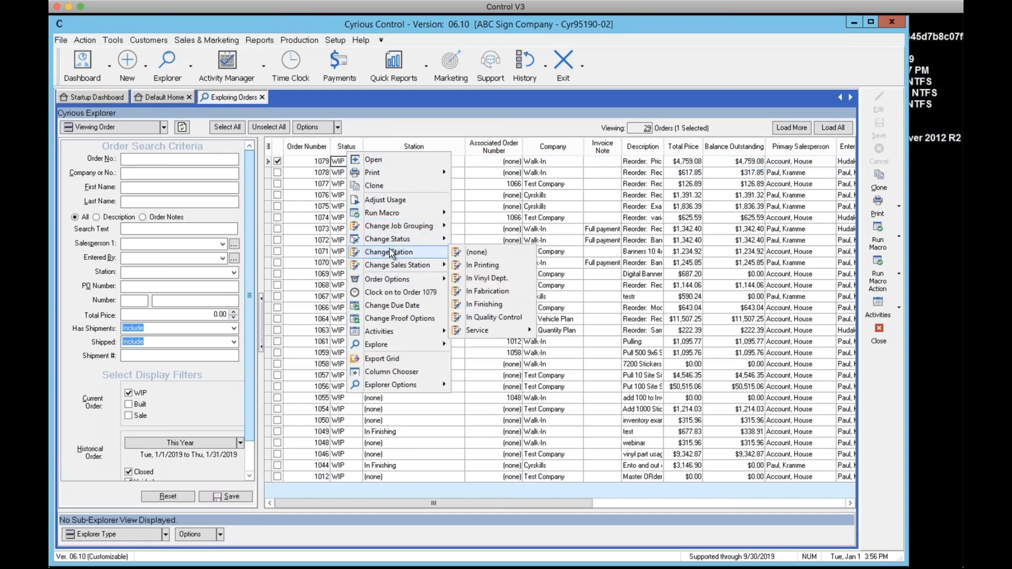
{"action": "left_click", "coordinate": [474, 264]}
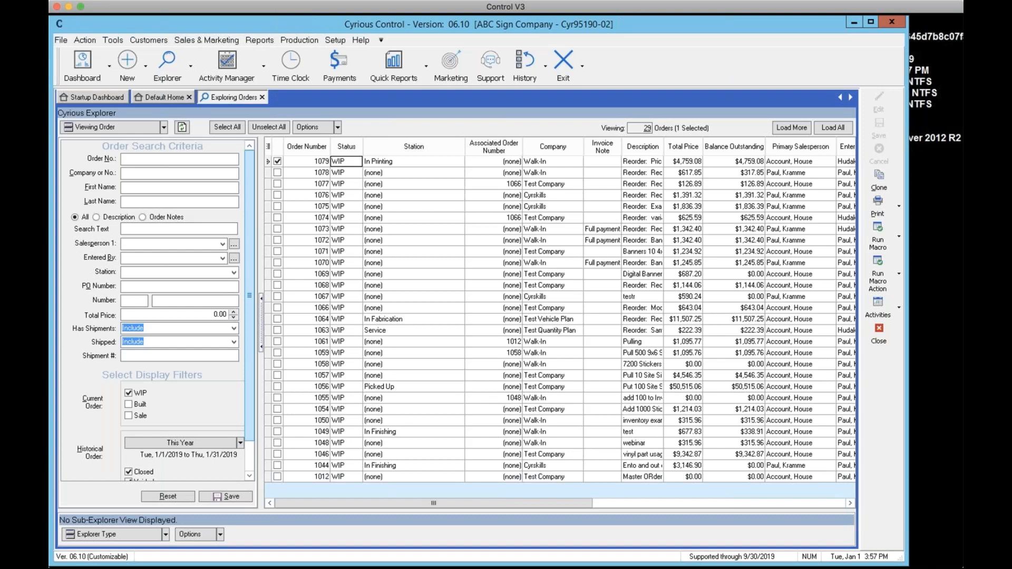
Step: Change the first listed Walk-In order's status to Built with the station To Be Picked Up, using the current date and time
{"action": "right_click", "coordinate": [352, 166]}
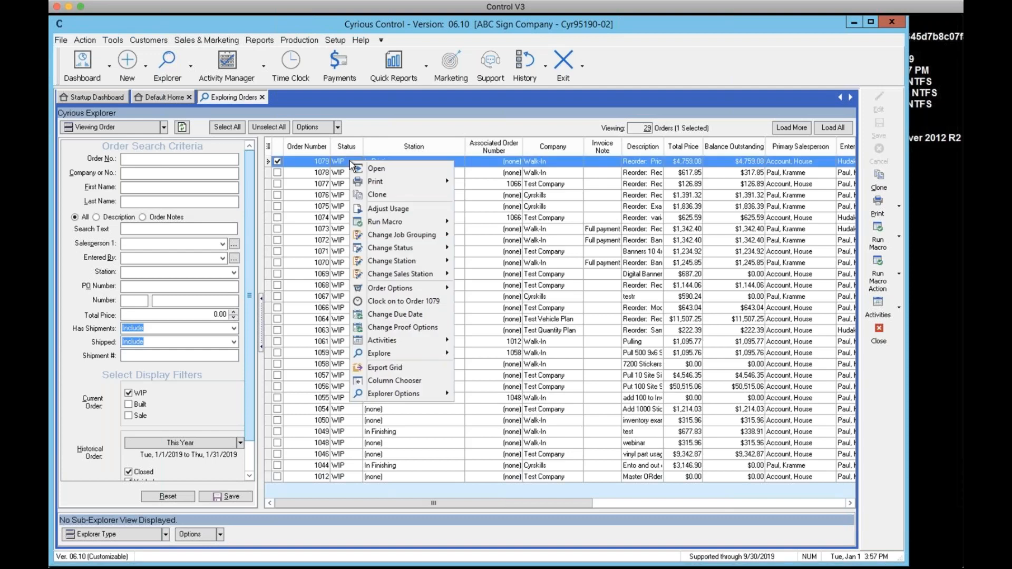
{"action": "mouse_move", "coordinate": [381, 254]}
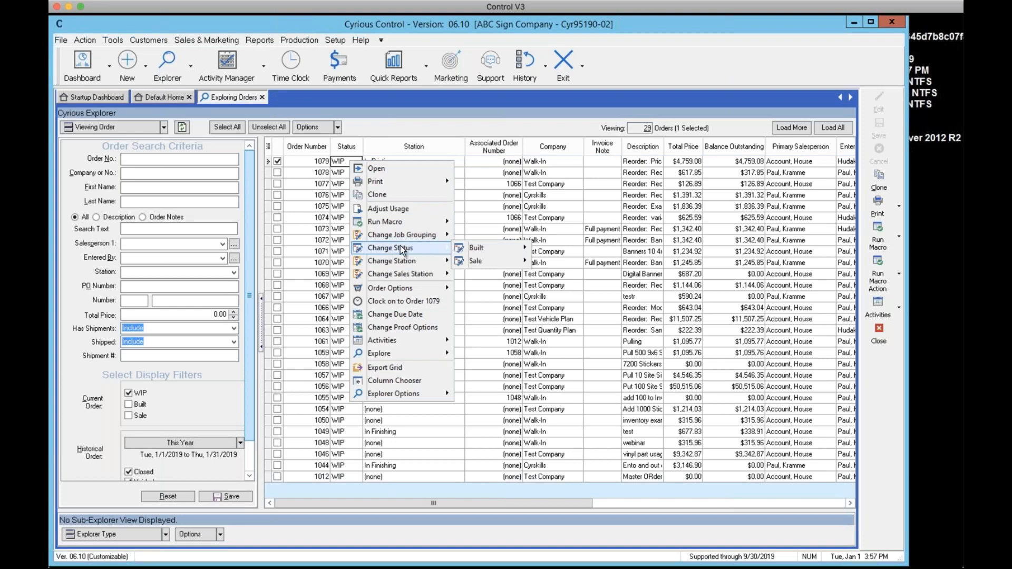
{"action": "mouse_move", "coordinate": [482, 249]}
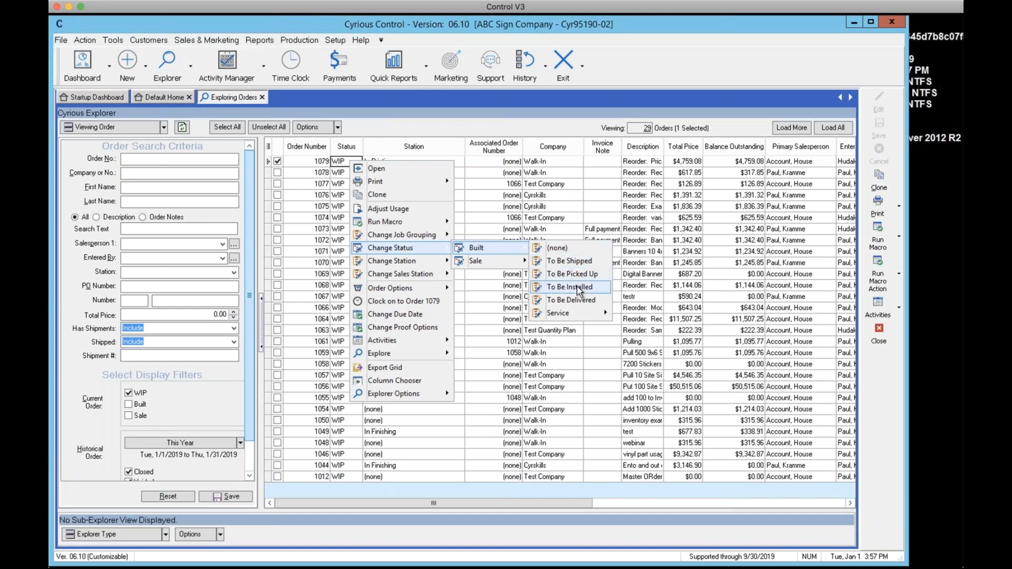
{"action": "left_click", "coordinate": [578, 301]}
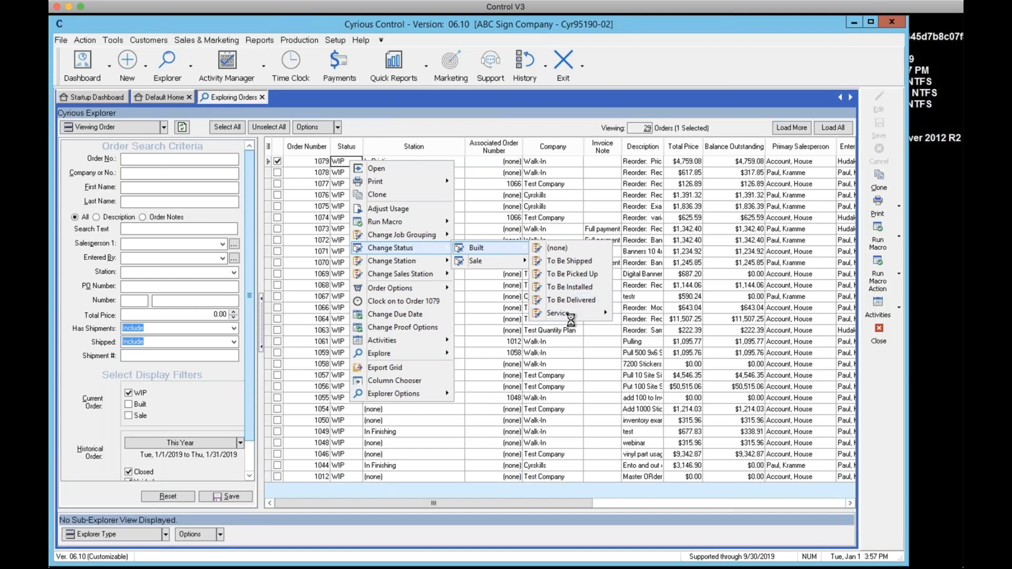
{"action": "mouse_move", "coordinate": [575, 314]}
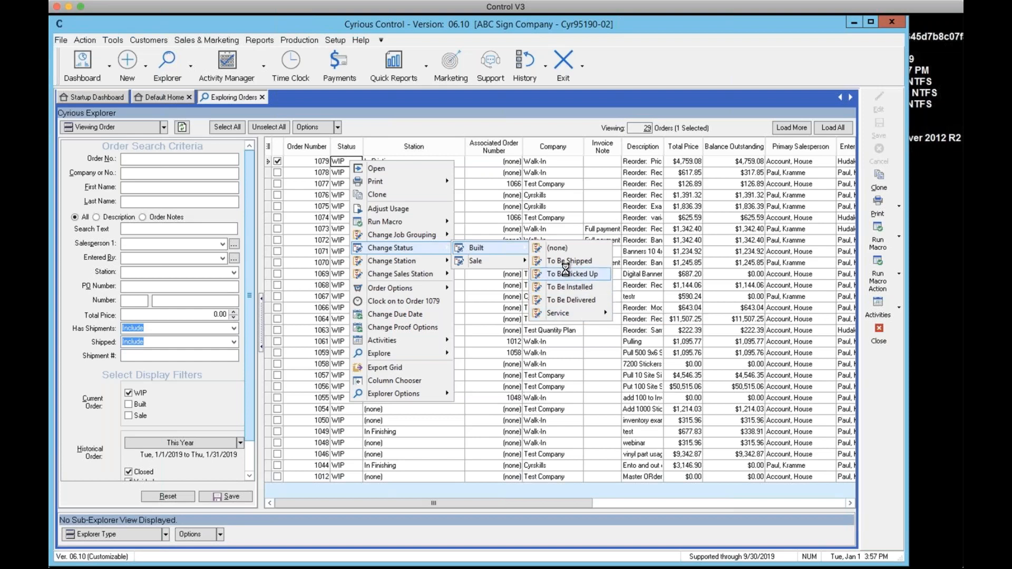
{"action": "left_click", "coordinate": [565, 272]}
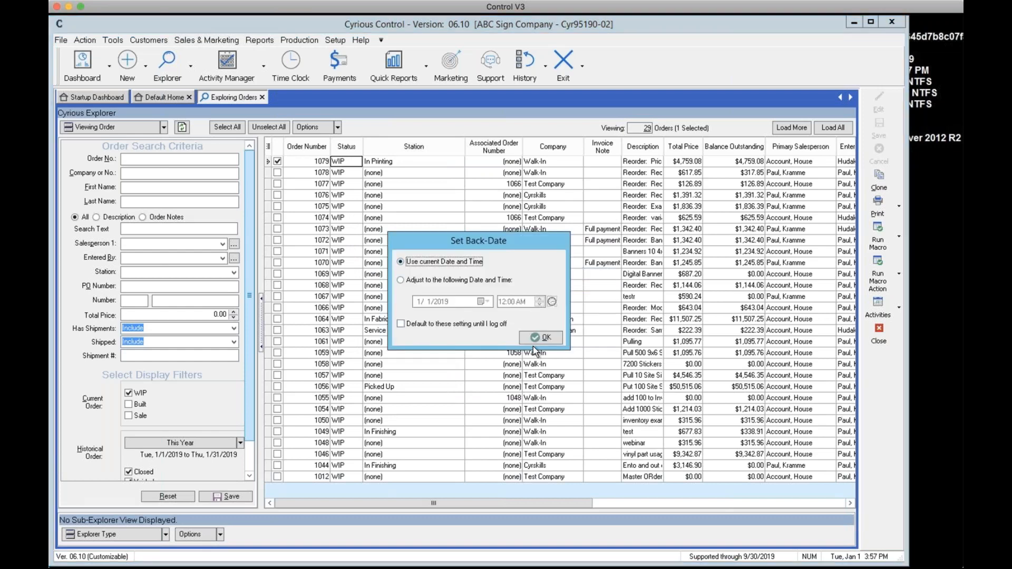
{"action": "left_click", "coordinate": [540, 338]}
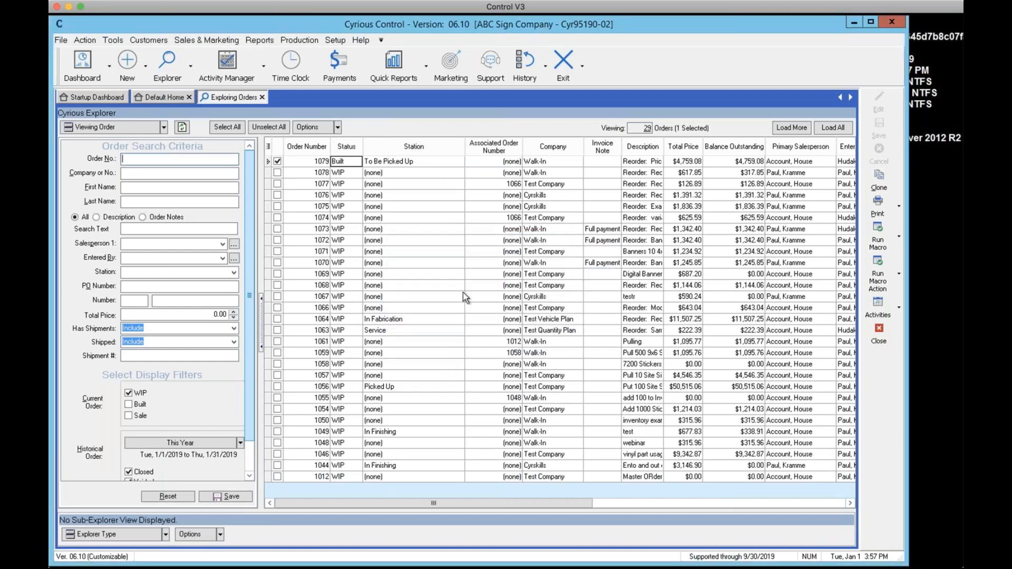
Step: Change the station of the Built Walk-In order to To Be Delivered
{"action": "right_click", "coordinate": [406, 162]}
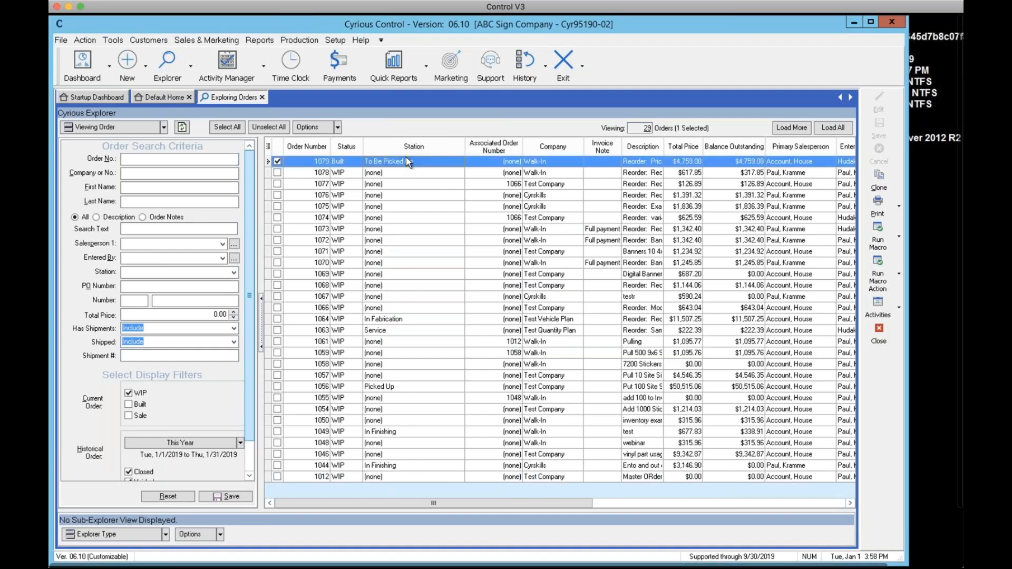
{"action": "mouse_move", "coordinate": [438, 257]}
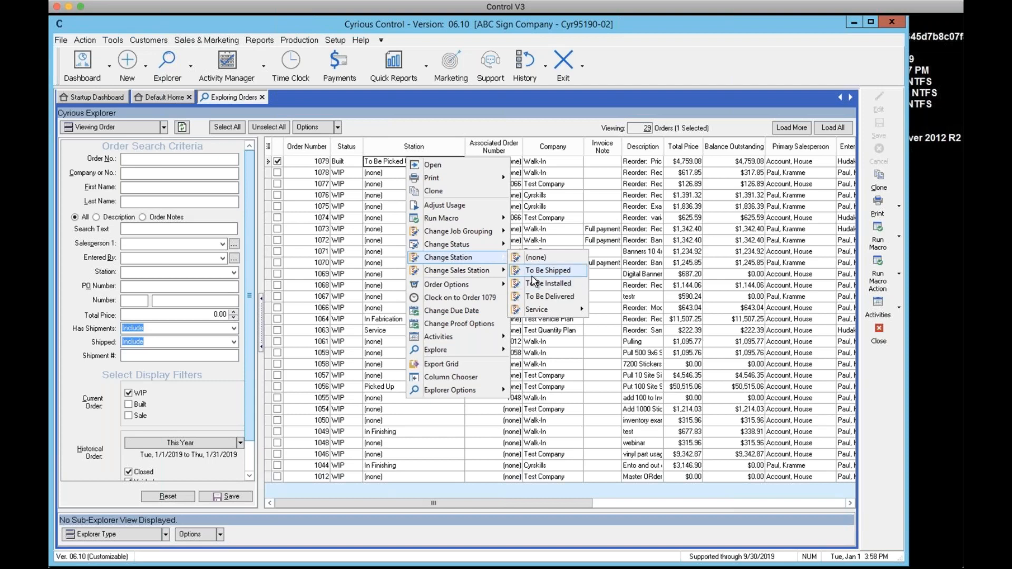
{"action": "left_click", "coordinate": [536, 298]}
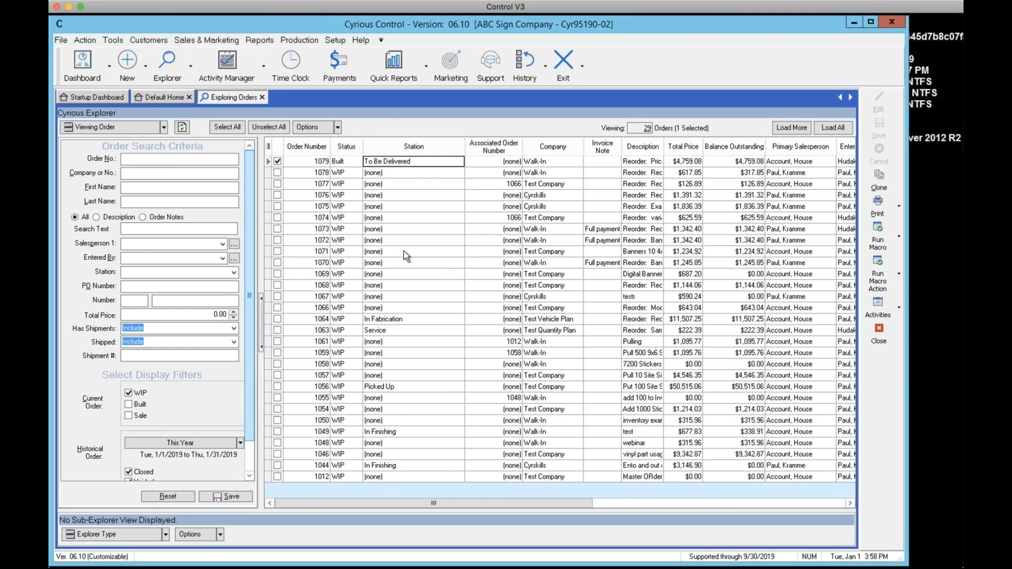
Step: Change the Built Walk-In order's status to Sale with the station Shipped, using the current date and time
{"action": "right_click", "coordinate": [342, 164]}
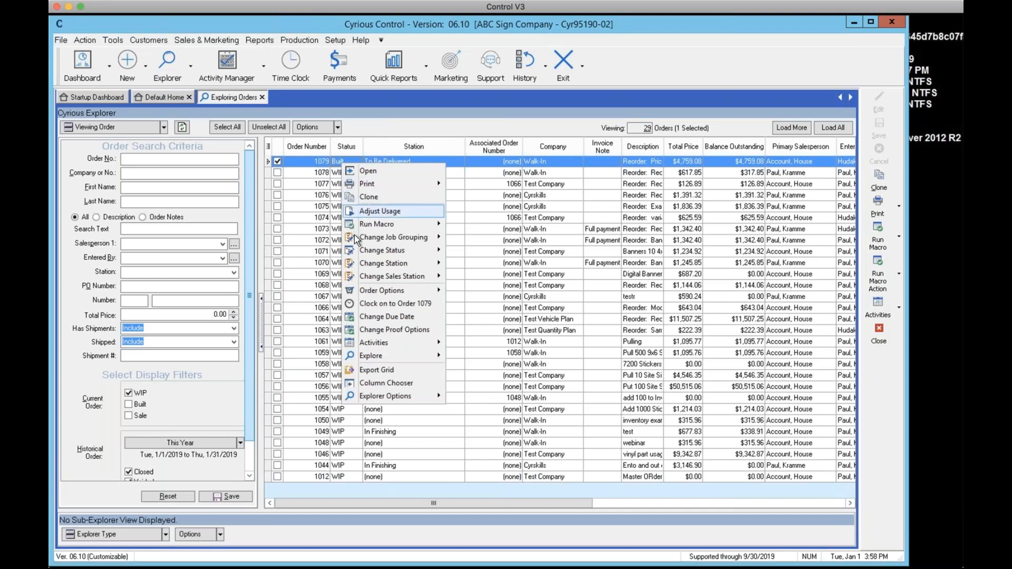
{"action": "mouse_move", "coordinate": [367, 251]}
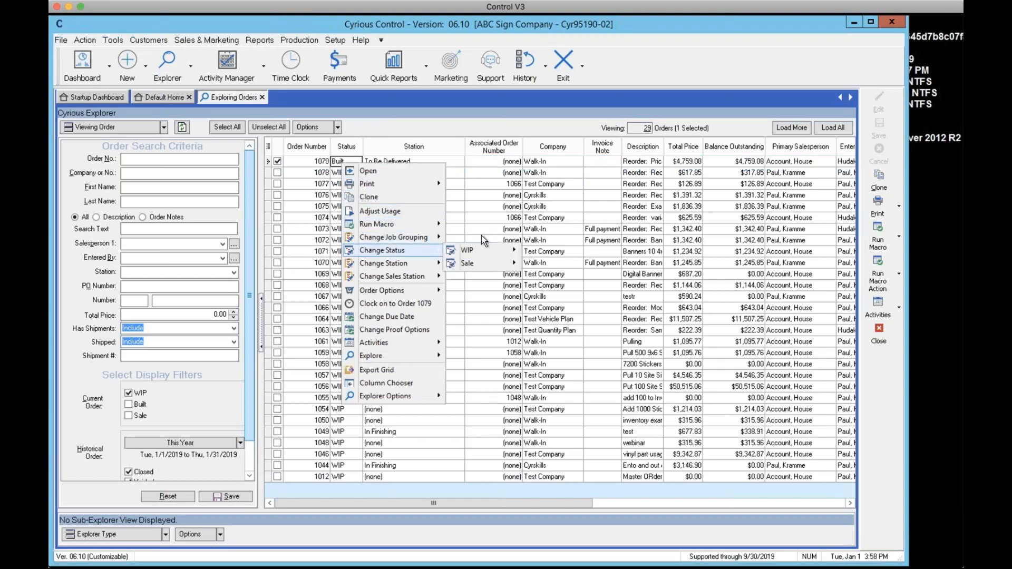
{"action": "mouse_move", "coordinate": [476, 267]}
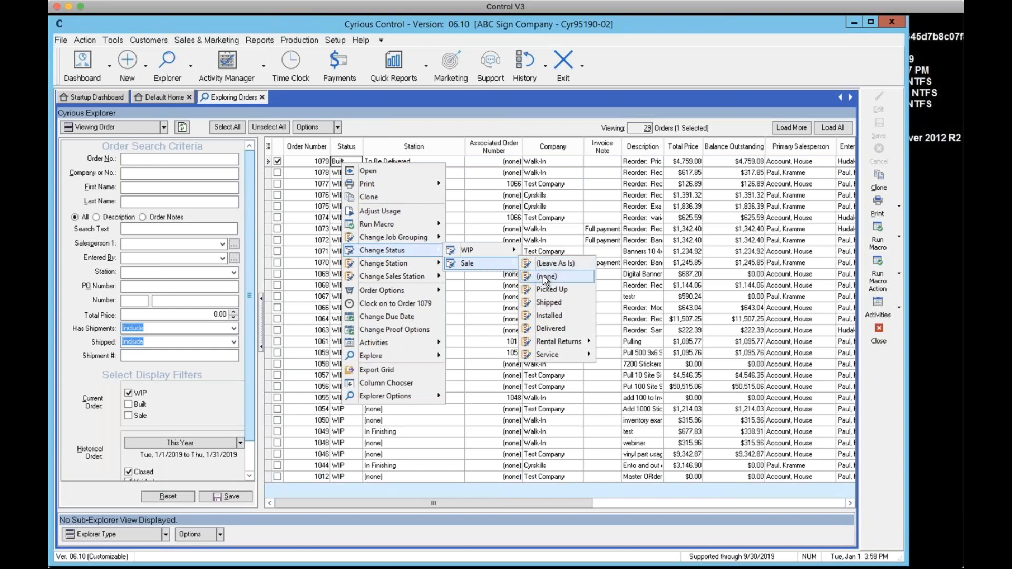
{"action": "left_click", "coordinate": [546, 303]}
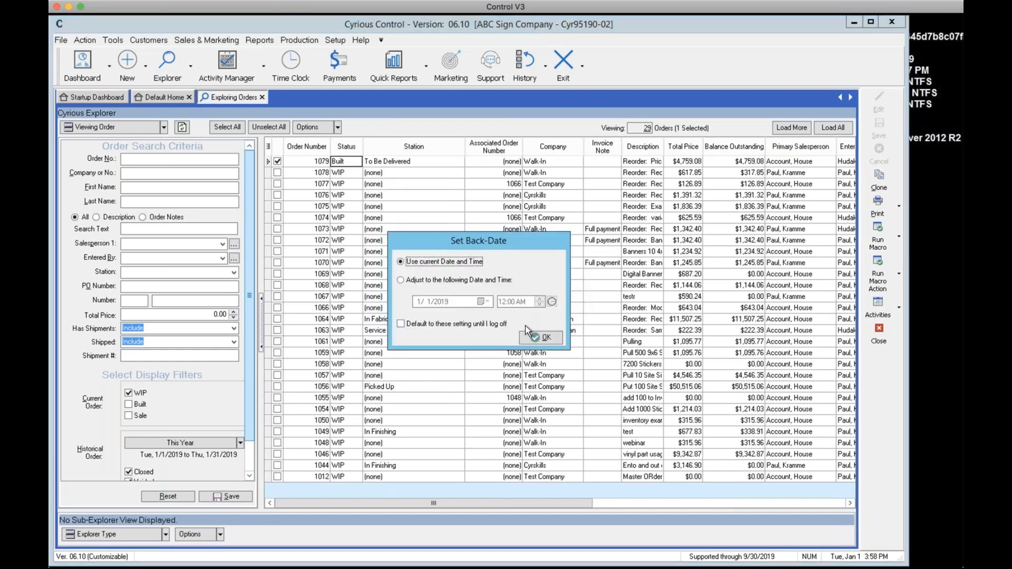
{"action": "left_click", "coordinate": [529, 336]}
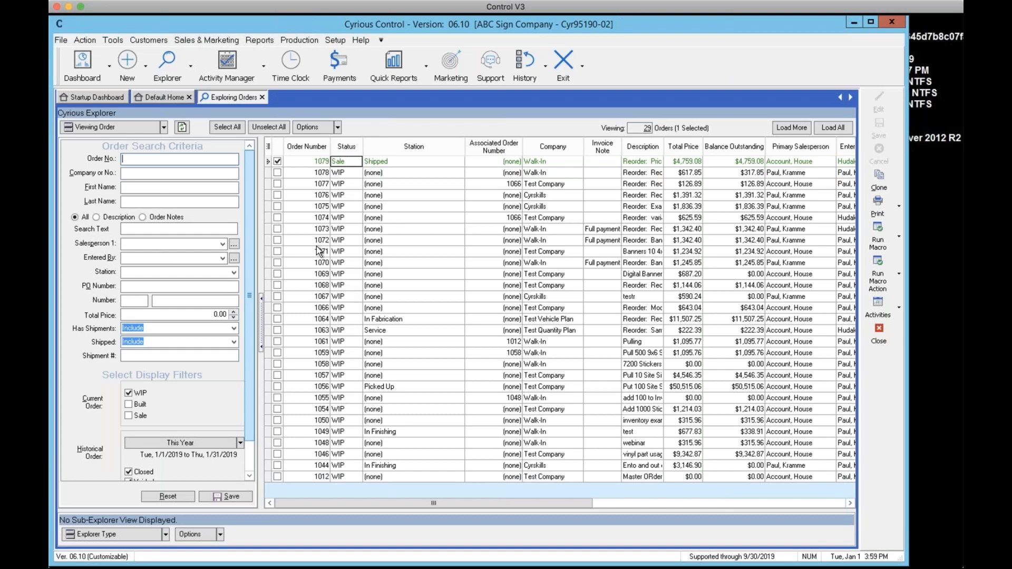
Step: Select the Test Company order in the third row and examine which statuses it can be changed to
{"action": "left_click", "coordinate": [306, 184]}
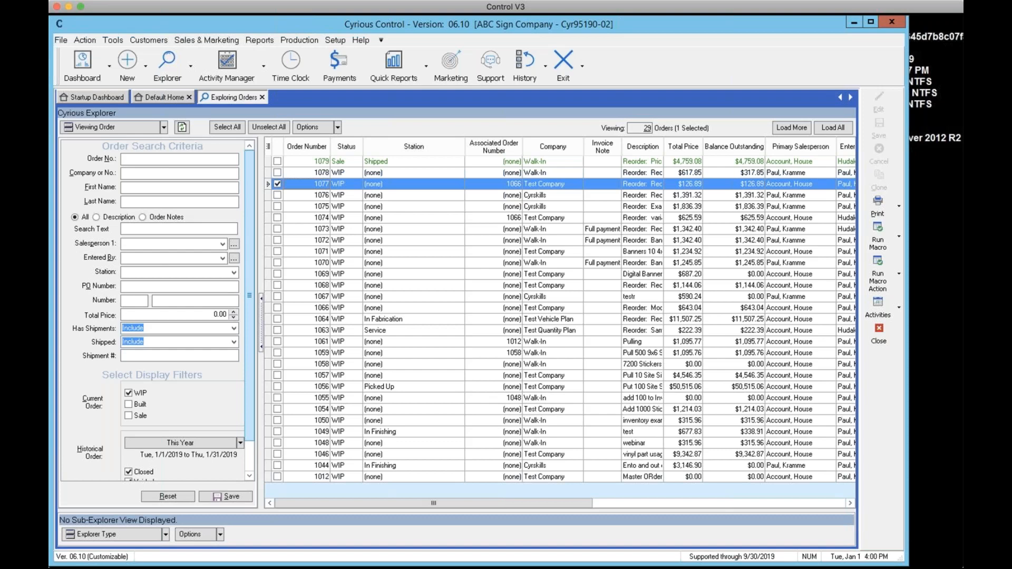
{"action": "left_click", "coordinate": [296, 184]}
{"action": "left_click", "coordinate": [293, 184]}
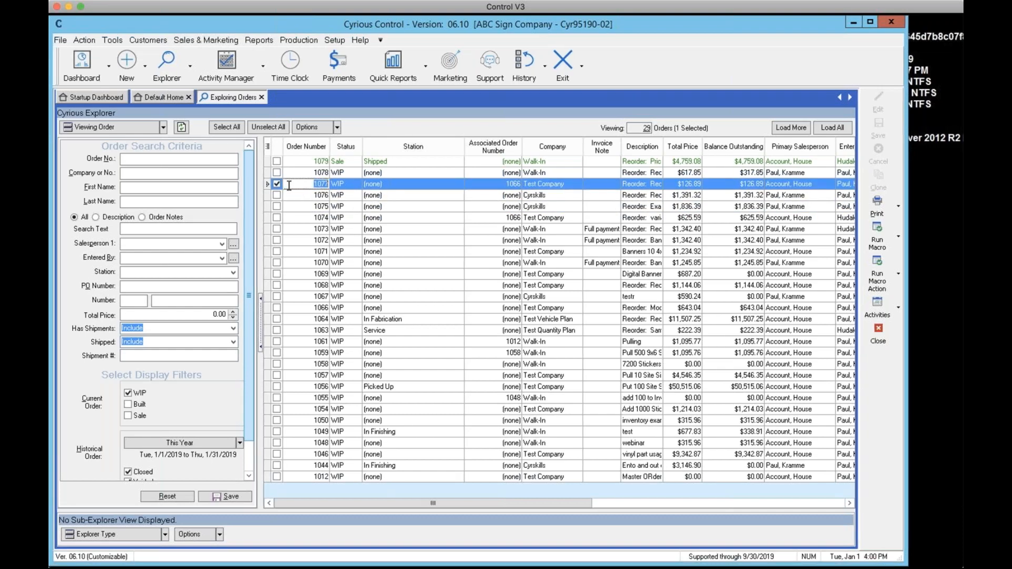
{"action": "left_click", "coordinate": [287, 197]}
{"action": "left_click", "coordinate": [287, 185]}
{"action": "right_click", "coordinate": [288, 185]}
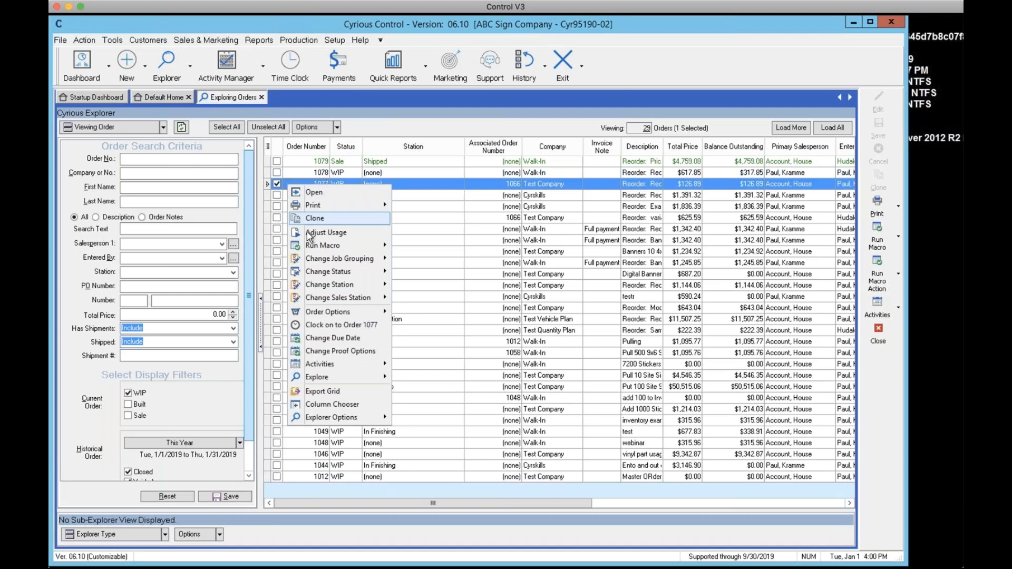
{"action": "mouse_move", "coordinate": [320, 273]}
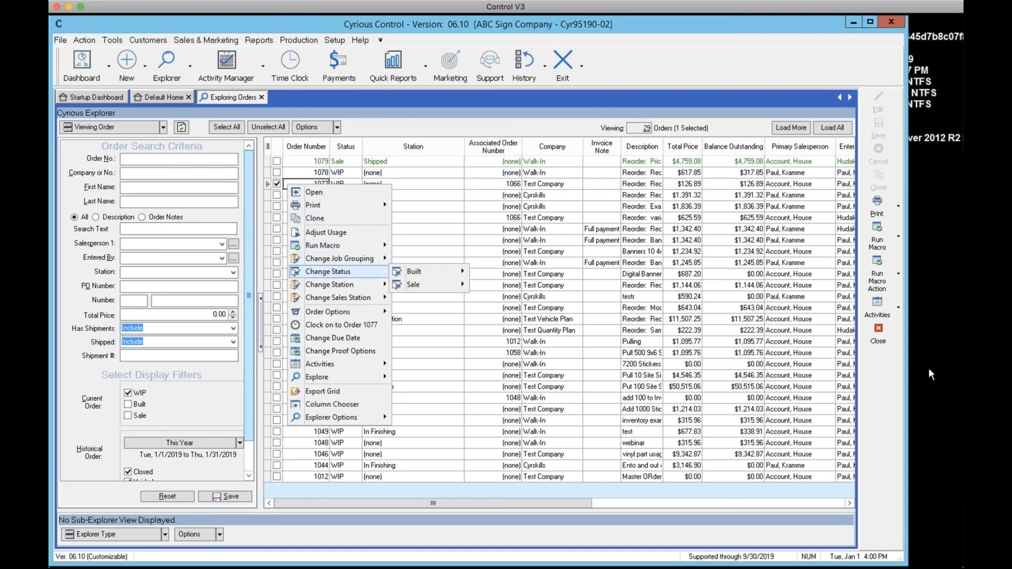
Step: Close the orders explorer and reopen it with its default filters
{"action": "left_click", "coordinate": [877, 346]}
{"action": "left_click", "coordinate": [877, 344]}
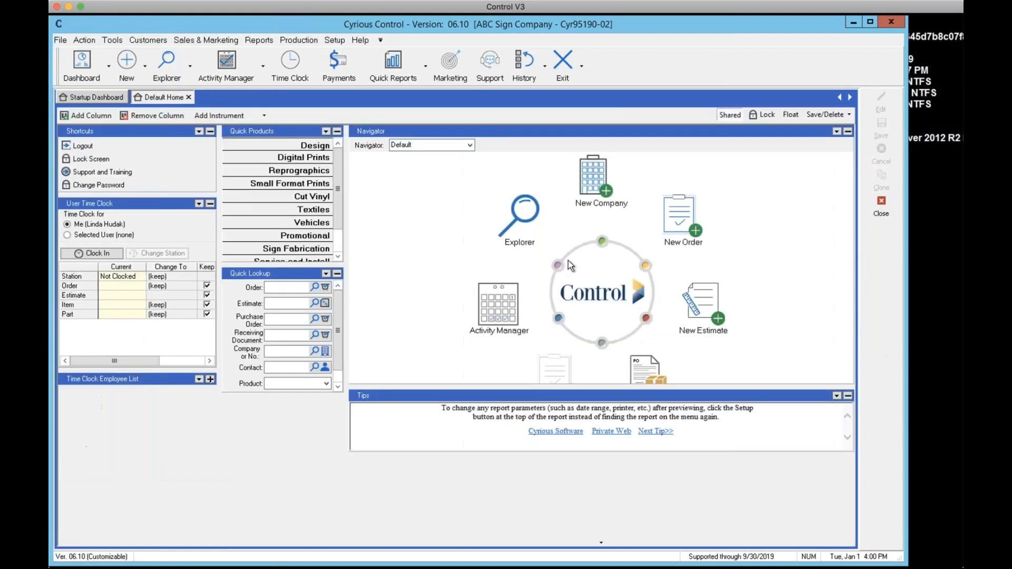
{"action": "left_click", "coordinate": [191, 69]}
{"action": "left_click", "coordinate": [242, 98]}
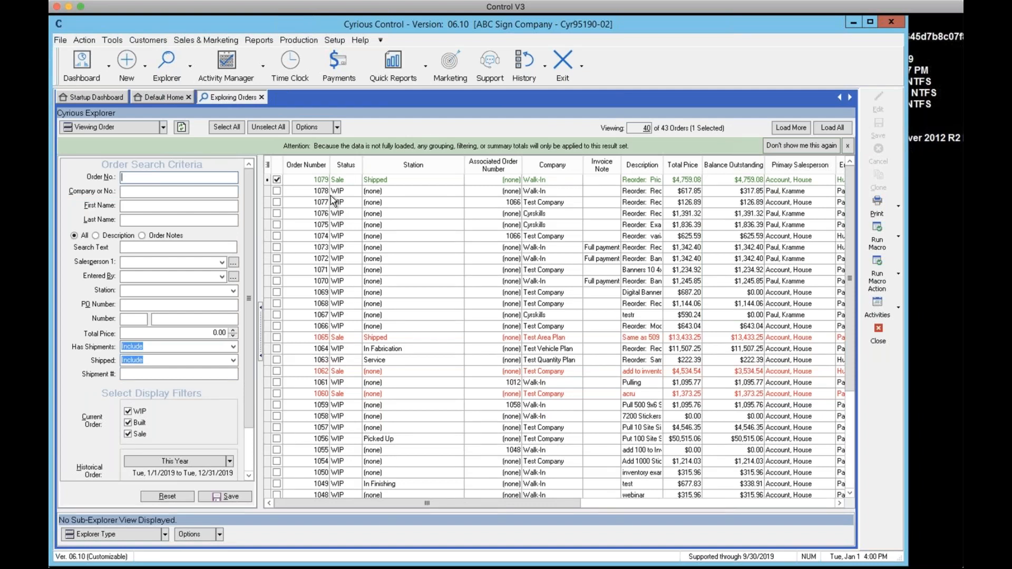
Step: Open the Test Company order in the third row to view its line items, and close it again
{"action": "left_click", "coordinate": [301, 202]}
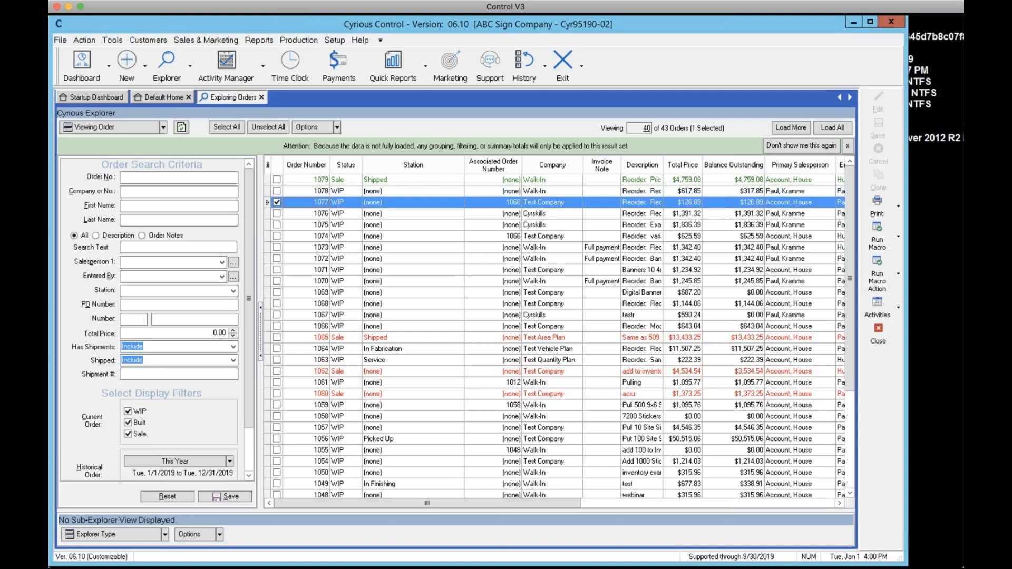
{"action": "left_click", "coordinate": [304, 202]}
{"action": "left_click", "coordinate": [302, 247]}
{"action": "left_click", "coordinate": [292, 201]}
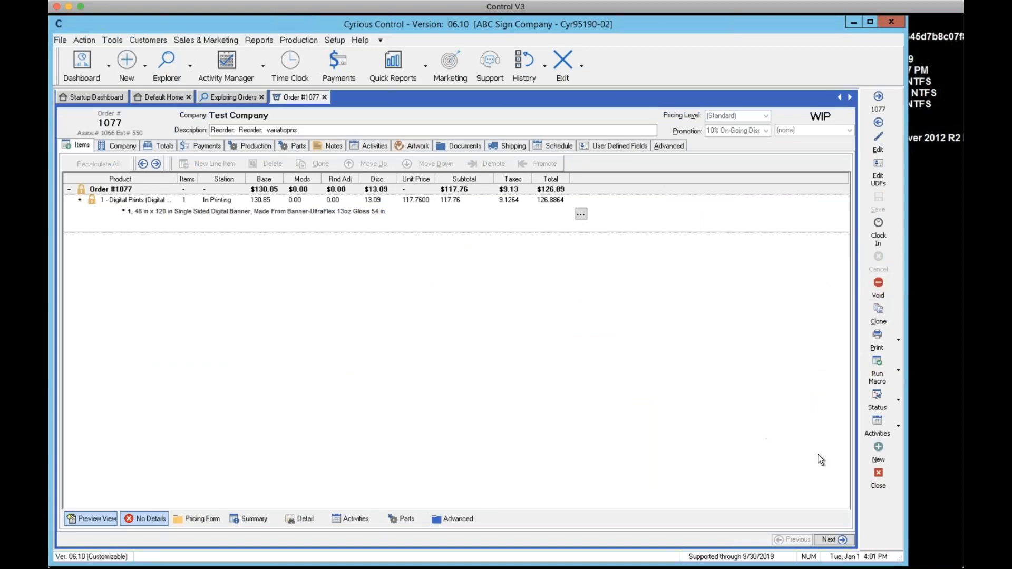
{"action": "left_click", "coordinate": [877, 484]}
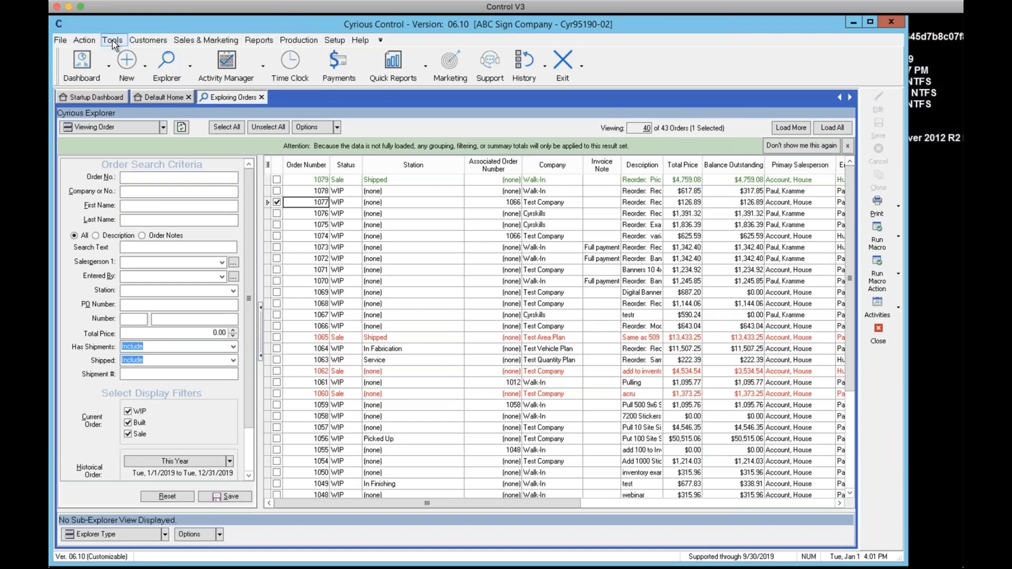
{"action": "left_click", "coordinate": [89, 40]}
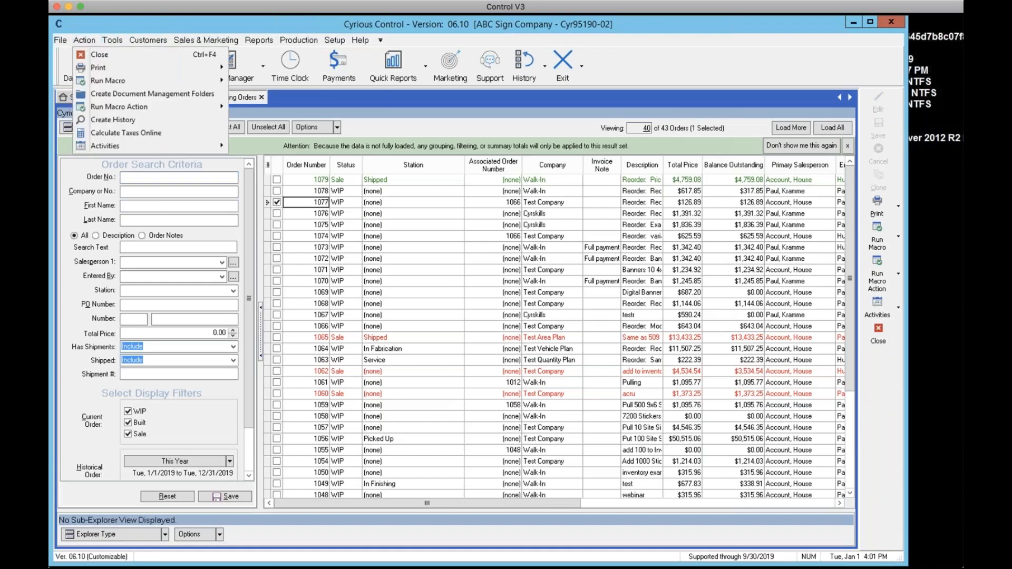
{"action": "mouse_move", "coordinate": [62, 41]}
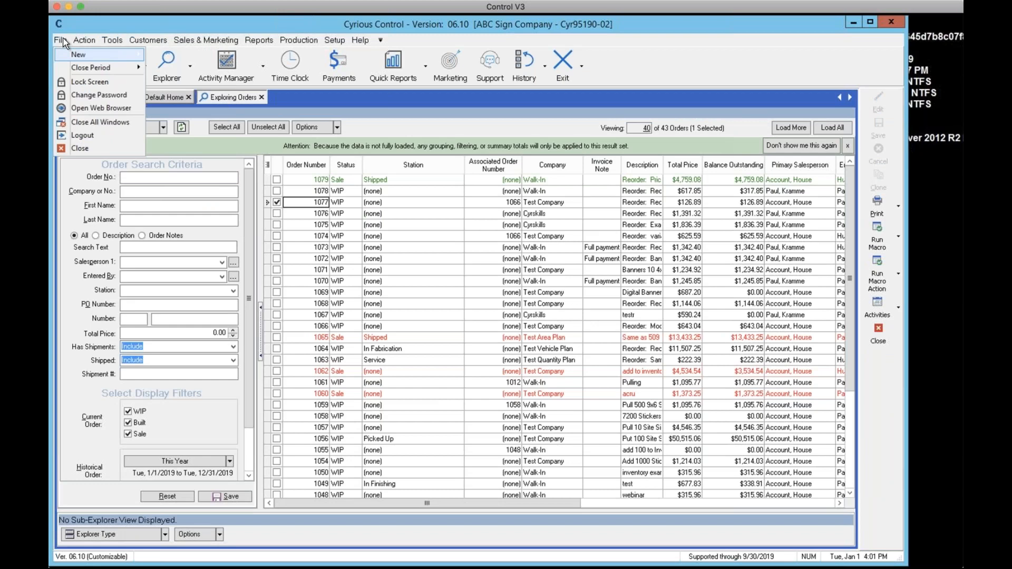
{"action": "mouse_move", "coordinate": [110, 42]}
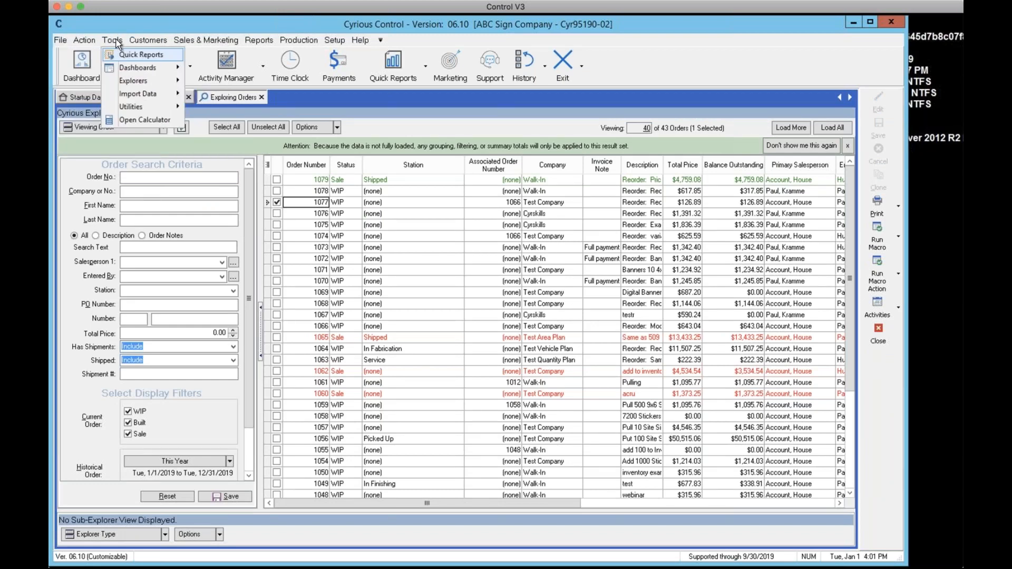
Step: Select the Test Company order in the third row of the orders list and open it
{"action": "left_click", "coordinate": [302, 206]}
{"action": "left_click", "coordinate": [301, 202]}
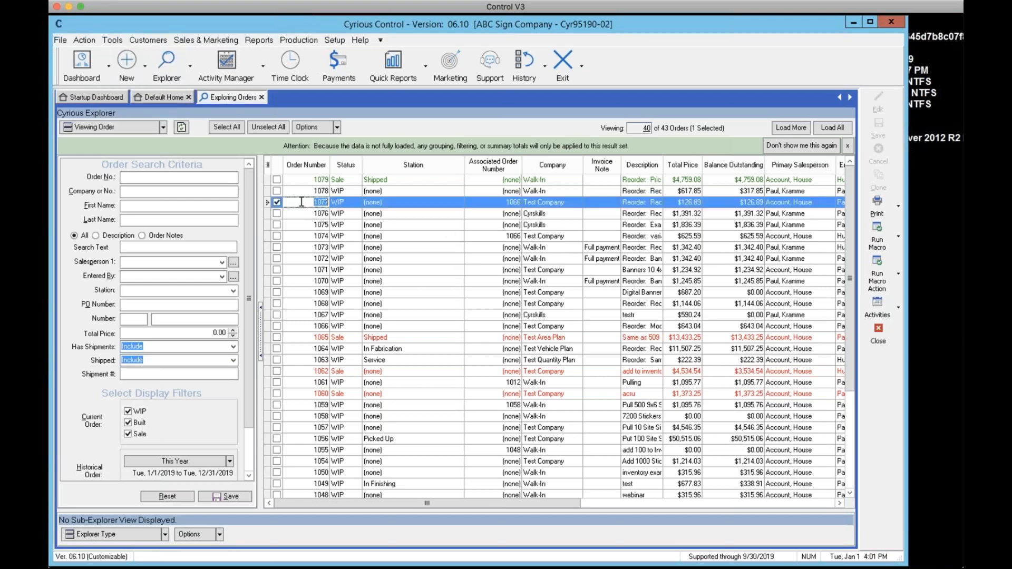
{"action": "left_click", "coordinate": [318, 224]}
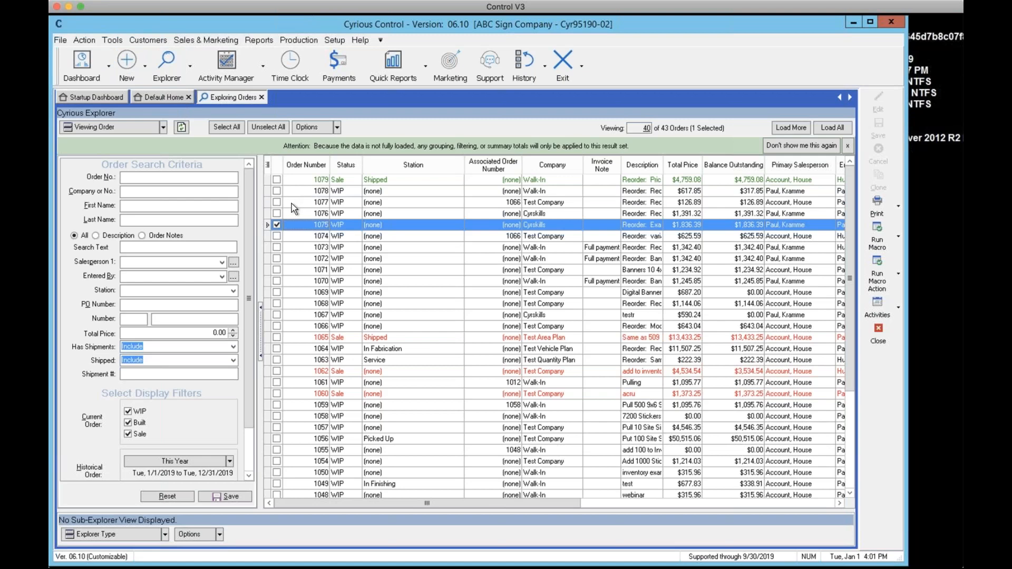
{"action": "left_click", "coordinate": [291, 203]}
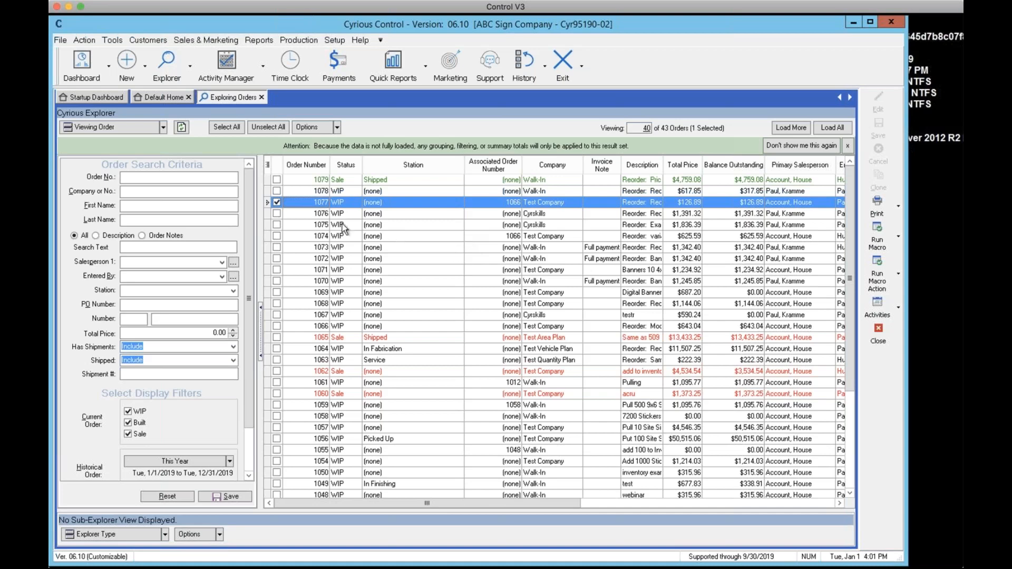
{"action": "double_click", "coordinate": [296, 202]}
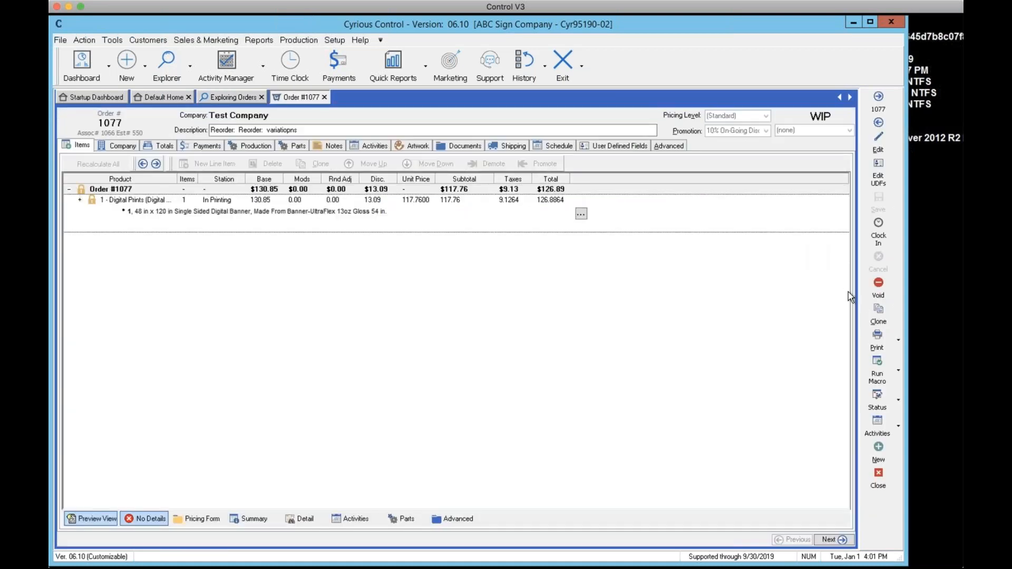
Step: Void the open Test Company order with the reason "bad day", using the current date and time, and close the order
{"action": "left_click", "coordinate": [877, 287]}
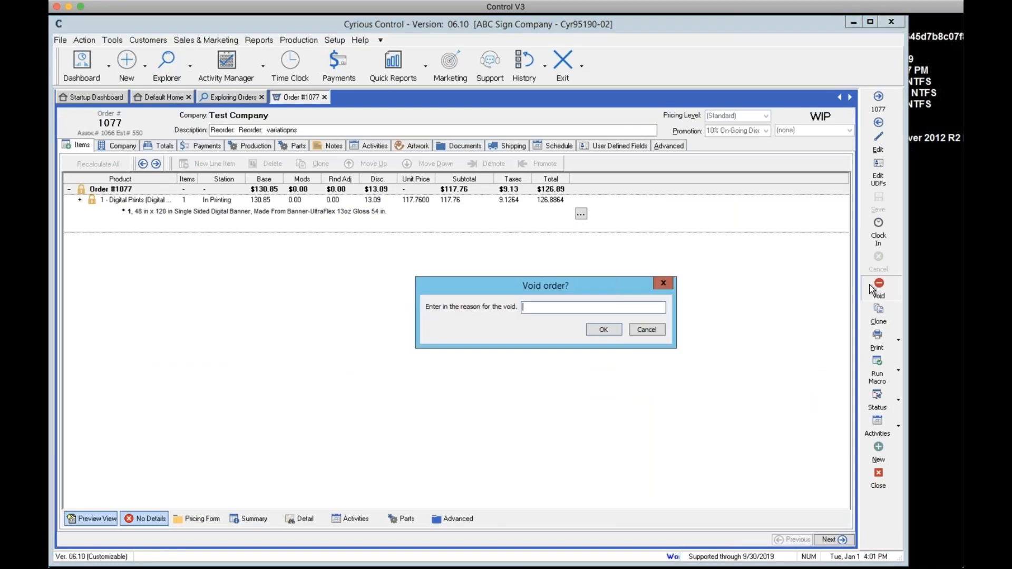
{"action": "type", "text": "bad day"}
{"action": "left_click", "coordinate": [603, 330]}
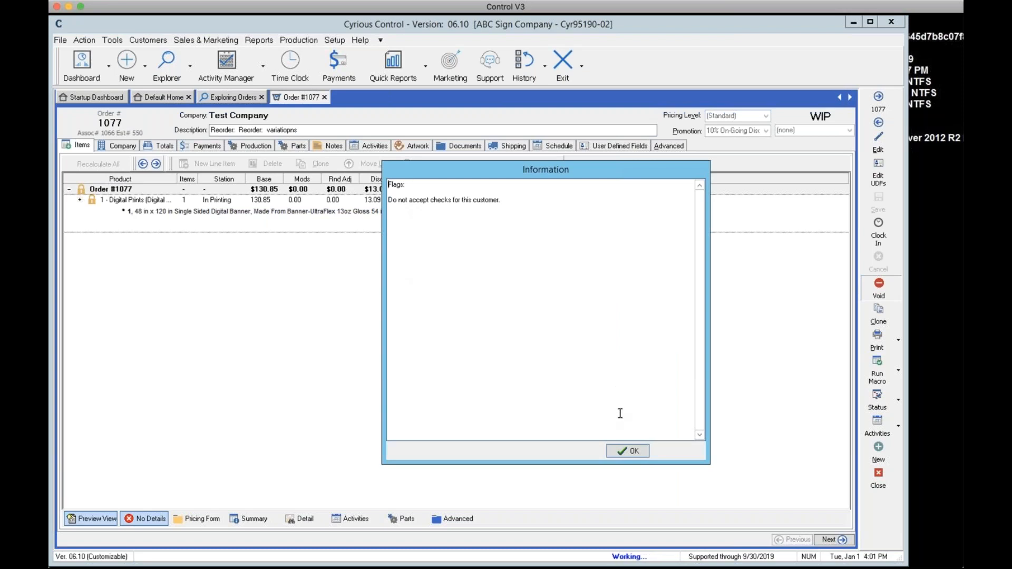
{"action": "left_click", "coordinate": [633, 451]}
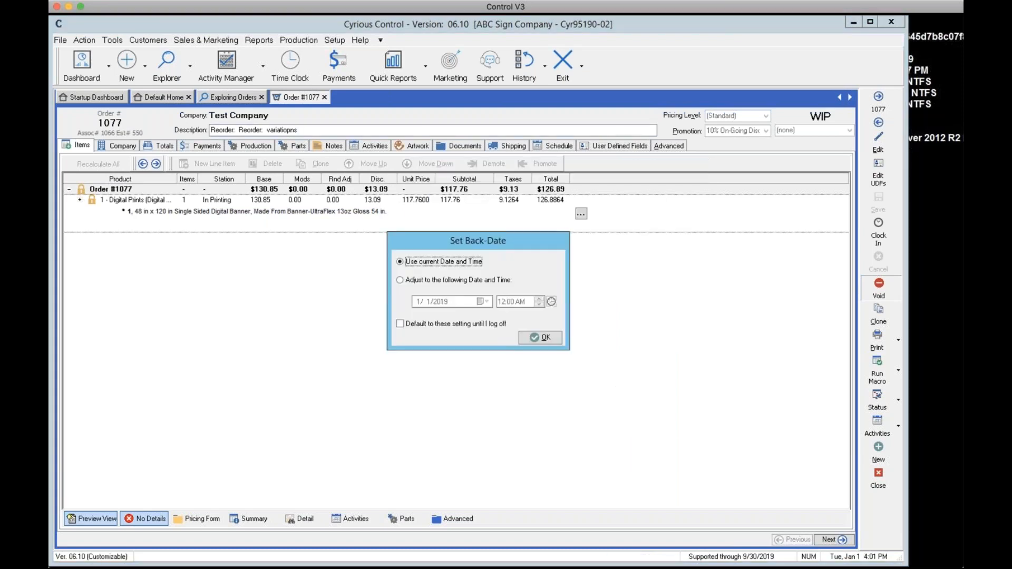
{"action": "left_click", "coordinate": [539, 340]}
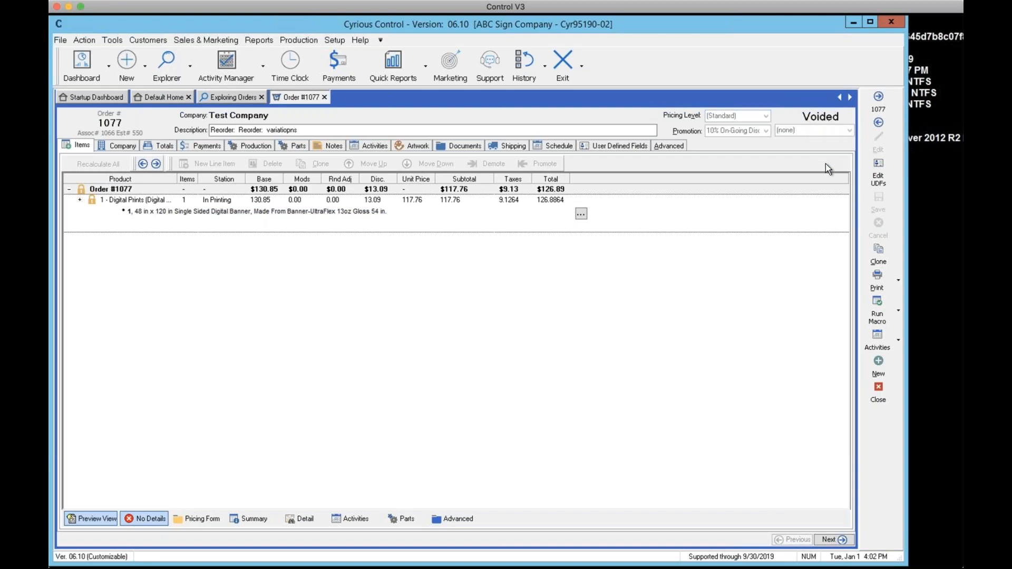
{"action": "left_click", "coordinate": [878, 391]}
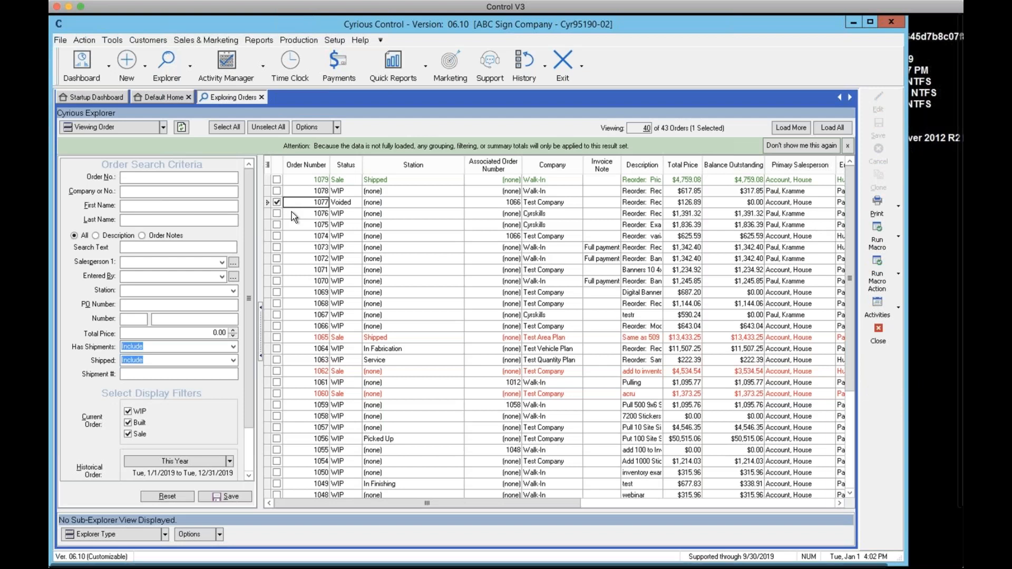
Step: Select the Cyrskills order in the fourth row and examine its available status changes and the stations offered for Sale
{"action": "right_click", "coordinate": [291, 212]}
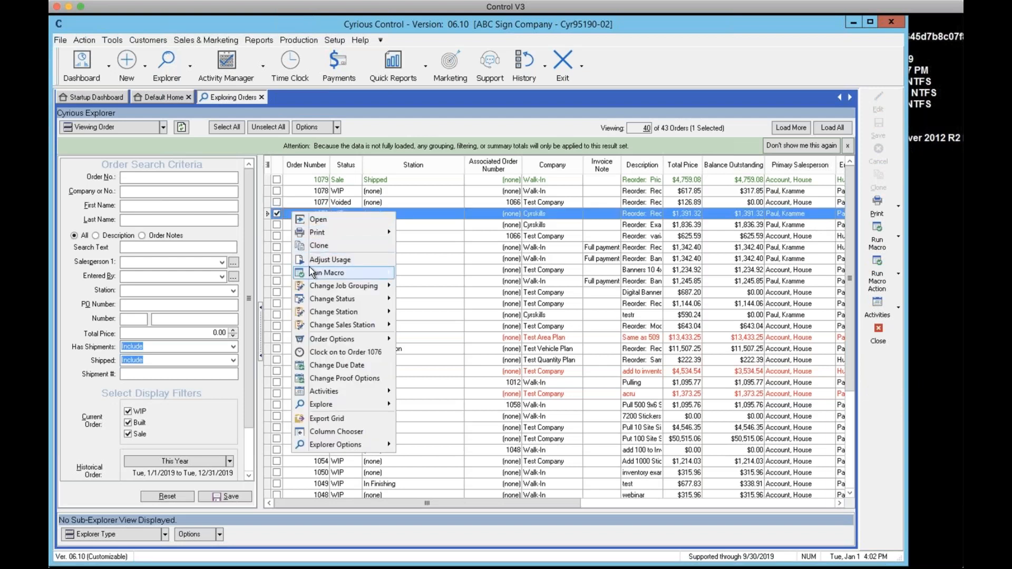
{"action": "mouse_move", "coordinate": [328, 300]}
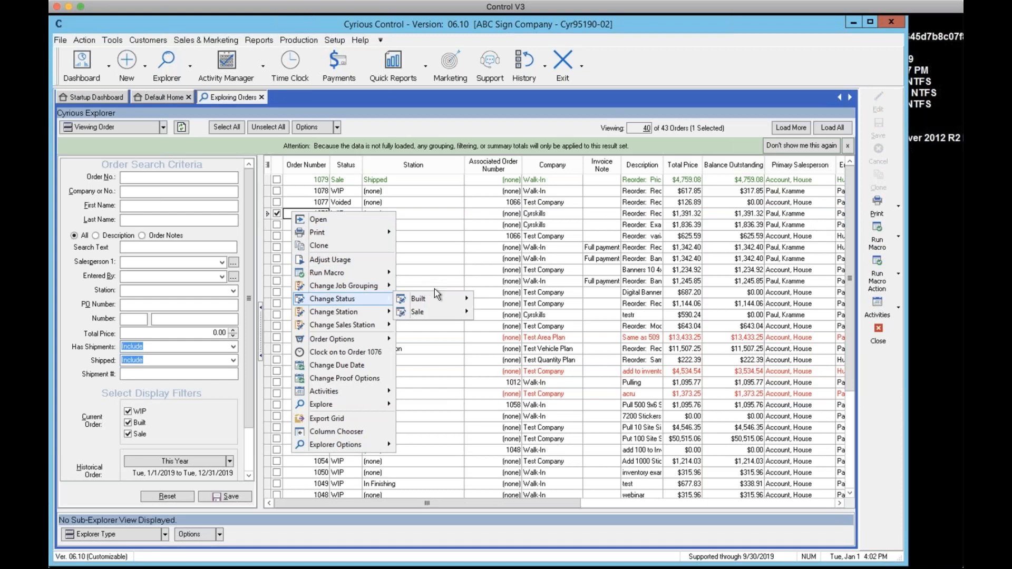
{"action": "mouse_move", "coordinate": [438, 316]}
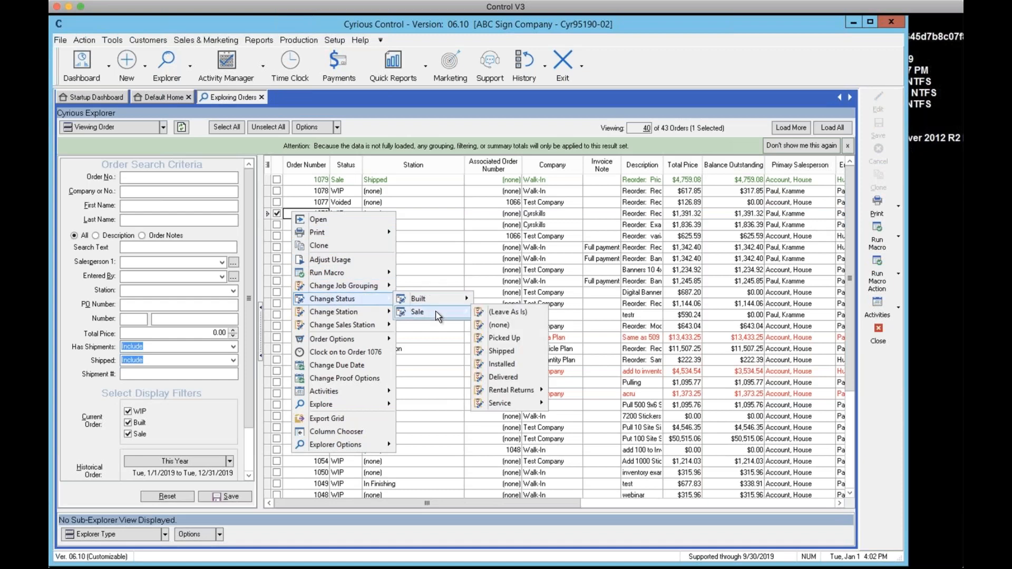
{"action": "left_click", "coordinate": [882, 398]}
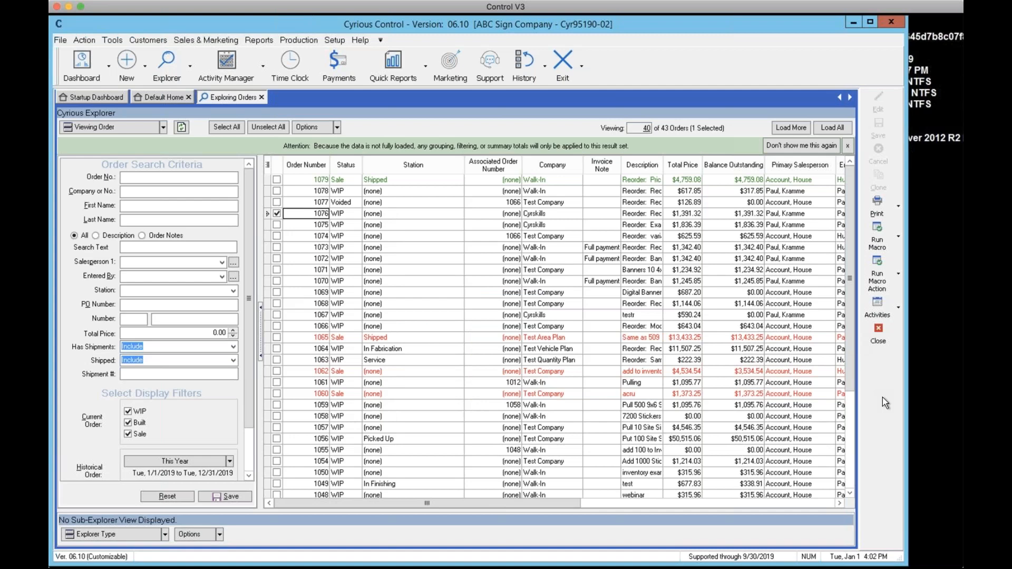